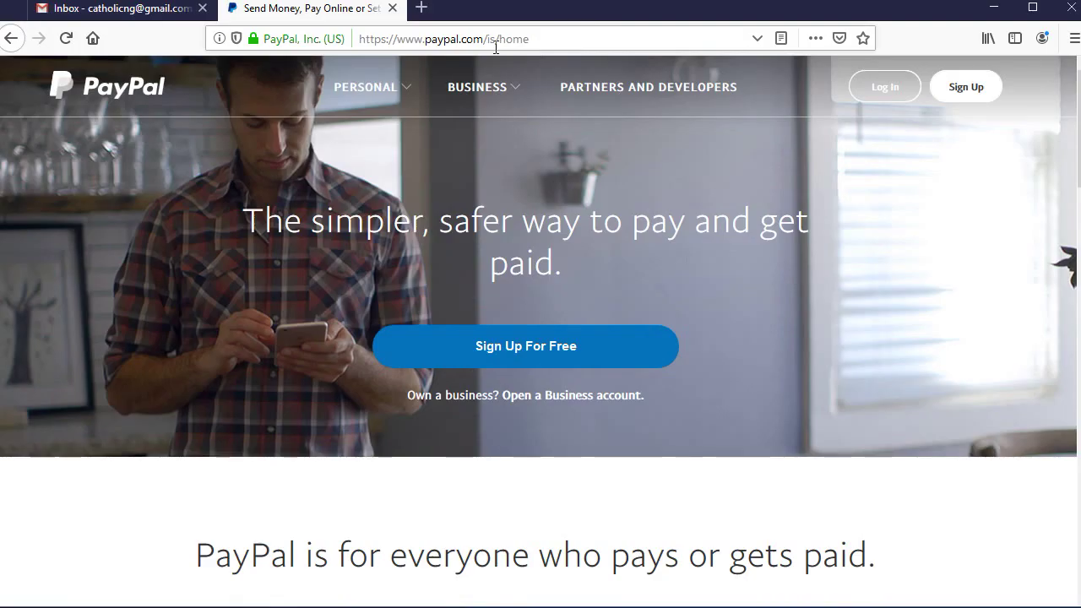
pyautogui.click(773, 222)
pyautogui.scroll(-4, 273, 423)
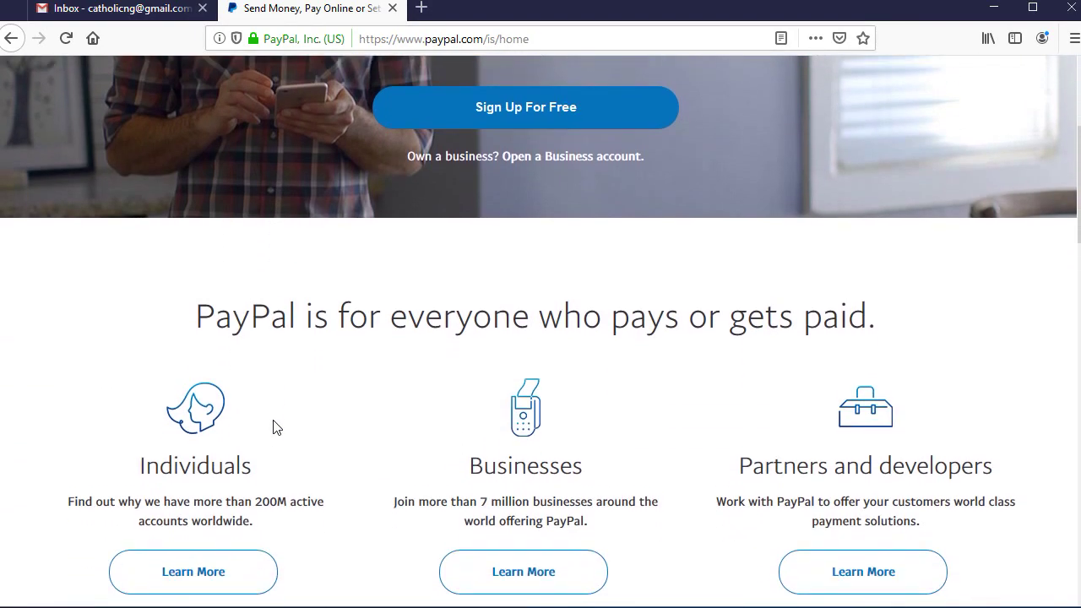
pyautogui.scroll(-7, 266, 410)
pyautogui.scroll(4, 263, 393)
pyautogui.scroll(8, 263, 393)
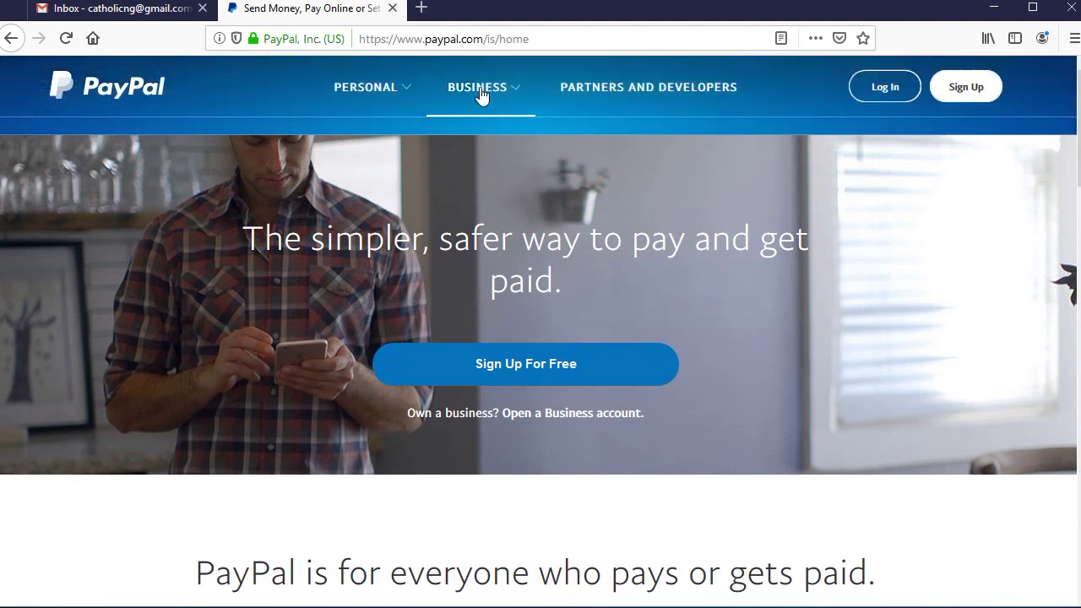
pyautogui.click(490, 87)
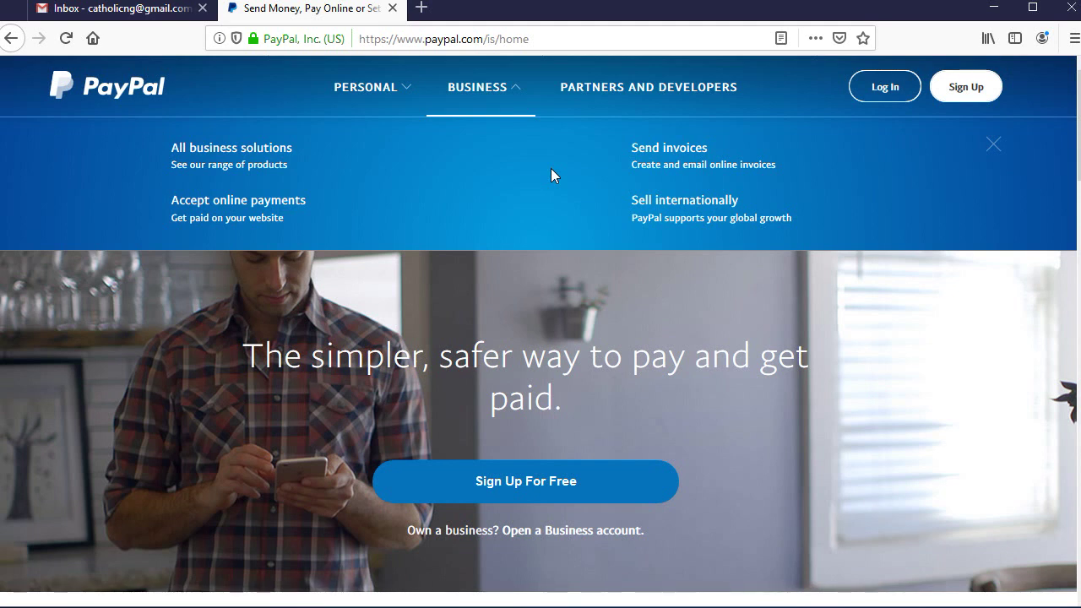
pyautogui.scroll(-3, 524, 432)
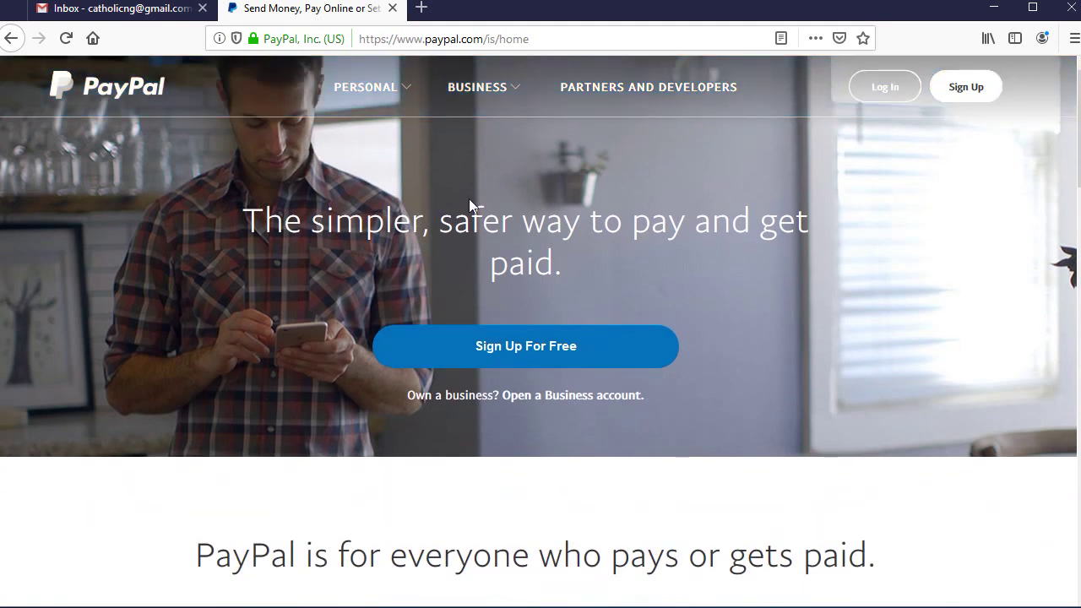
# Start PayPal sign-up, choose Business Account, and continue to the Get started page.
pyautogui.click(969, 98)
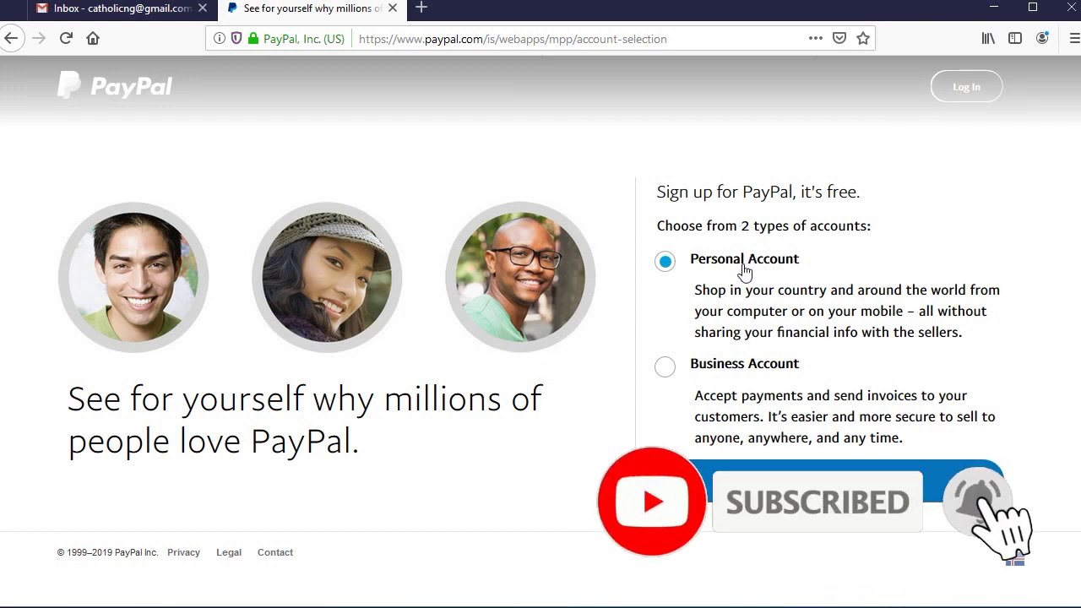
pyautogui.click(667, 370)
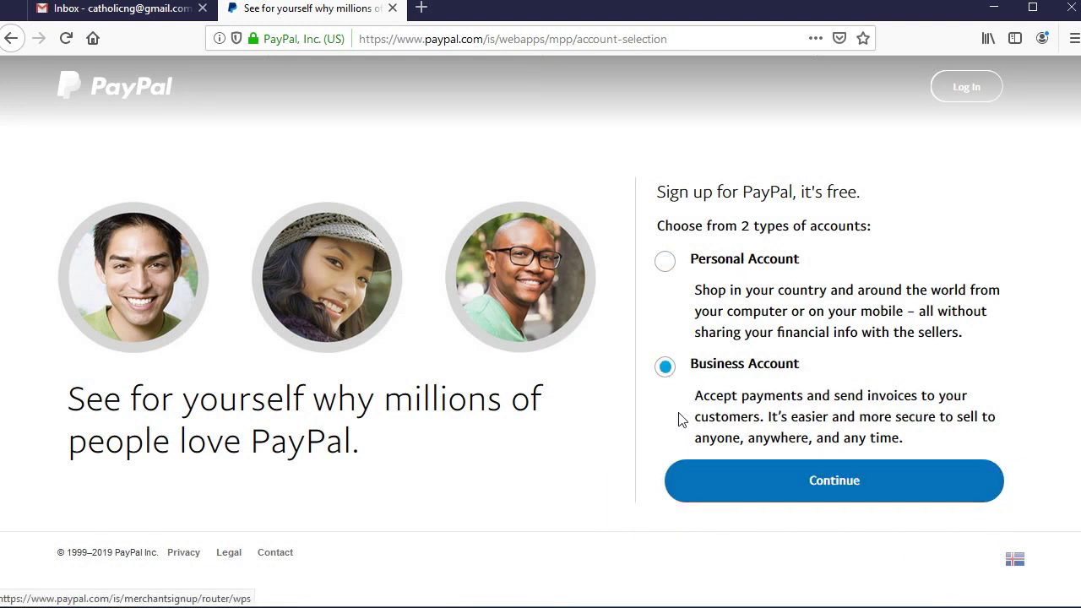
pyautogui.click(811, 499)
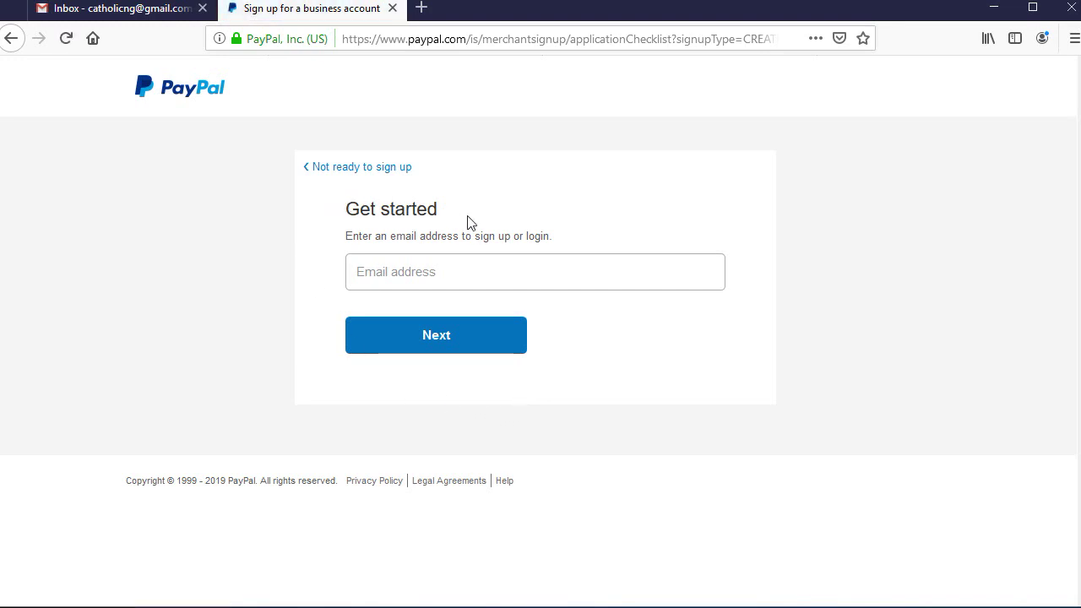
# Enter the login email address in the Get started field and submit it.
pyautogui.click(414, 284)
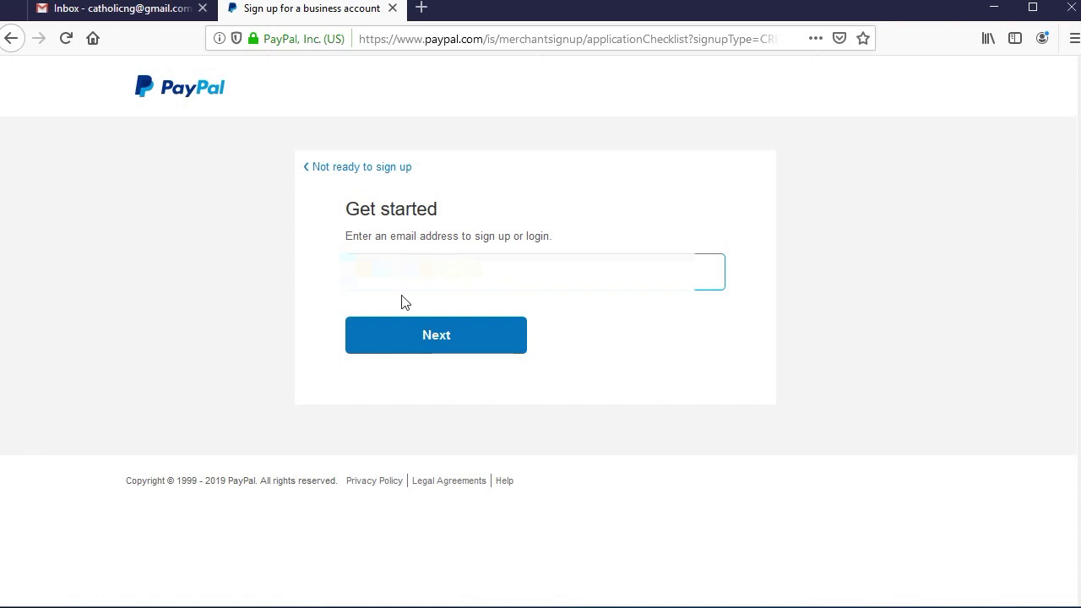
pyautogui.click(396, 337)
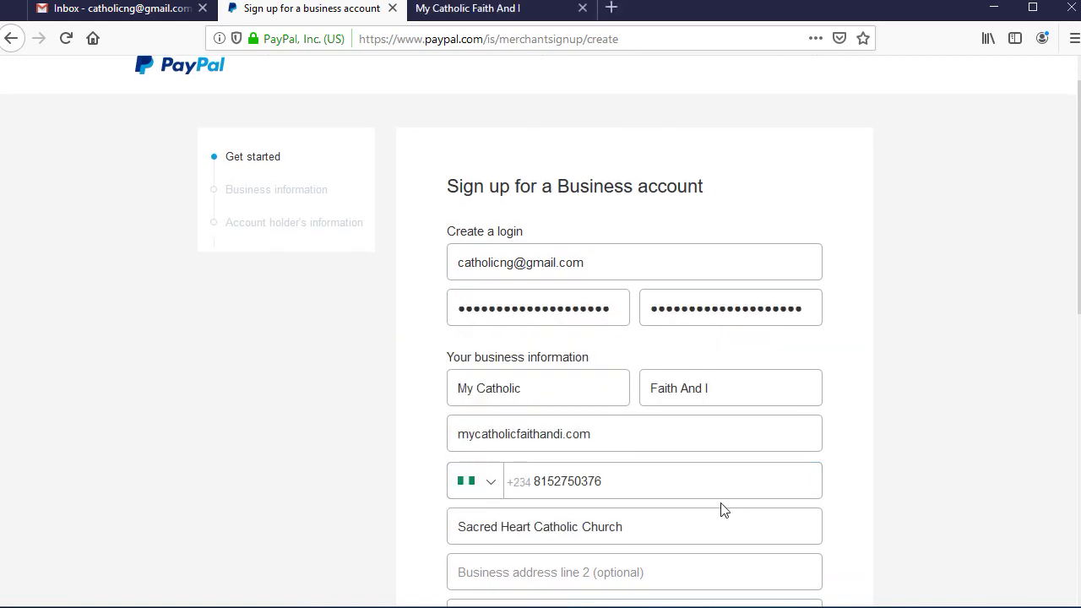
# Check the second address line and keep Nigeria +234 as the phone country code.
pyautogui.scroll(-2, 719, 509)
pyautogui.click(722, 503)
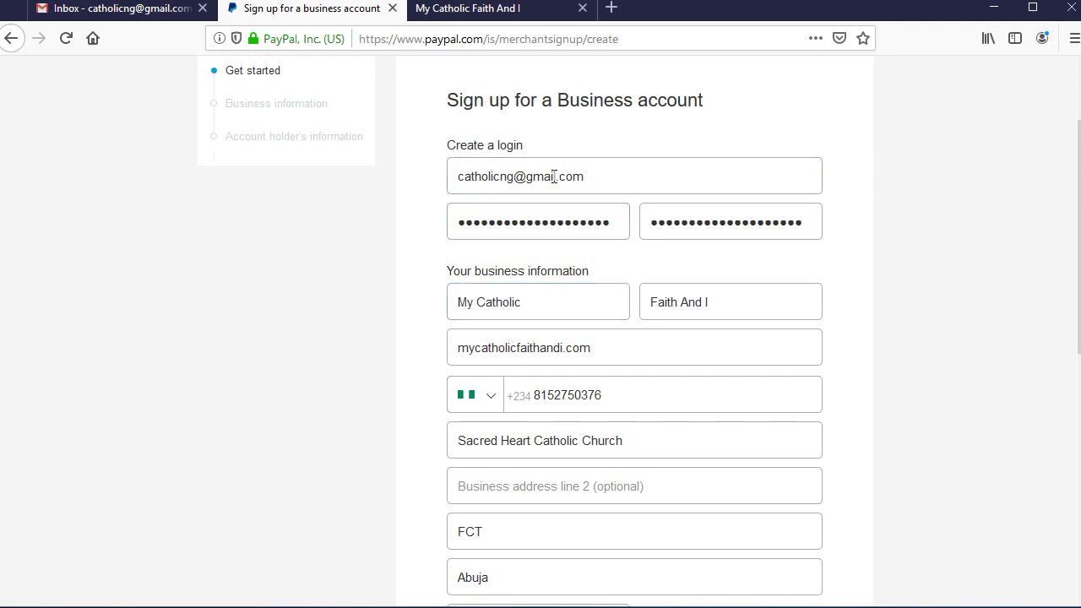
pyautogui.scroll(-2, 511, 365)
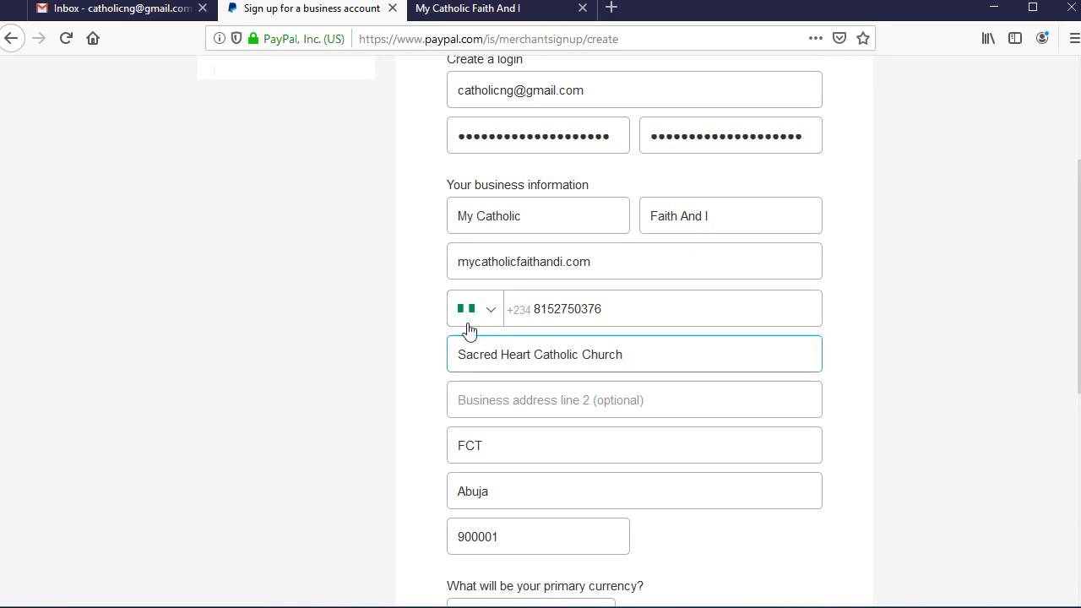
pyautogui.click(494, 316)
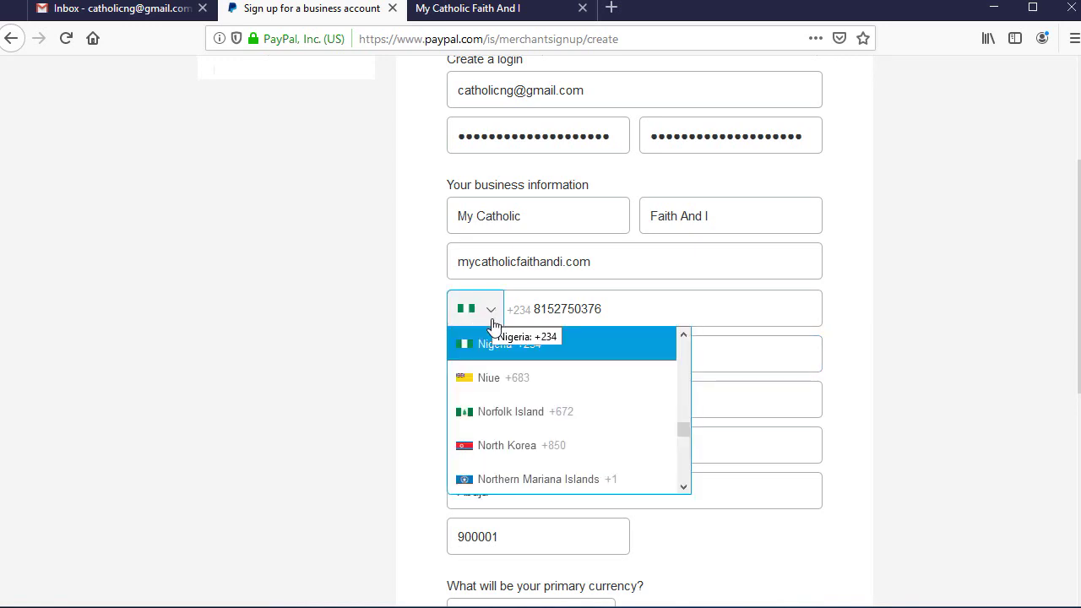
pyautogui.click(598, 305)
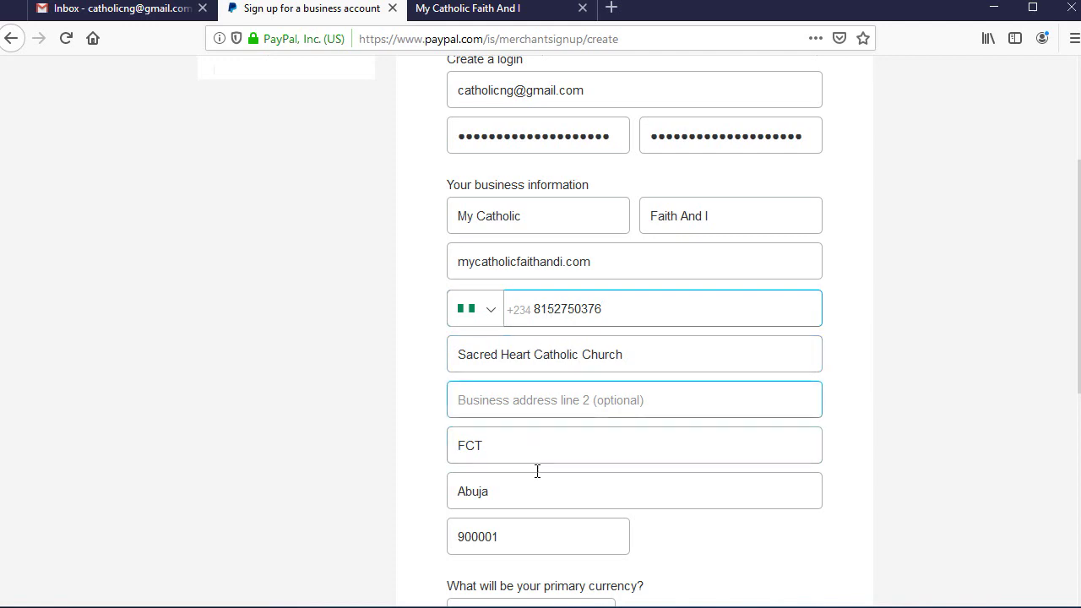
# Review the US Dollar currency and agreement checkbox, scrolling down to Agree and Continue.
pyautogui.scroll(-5, 502, 449)
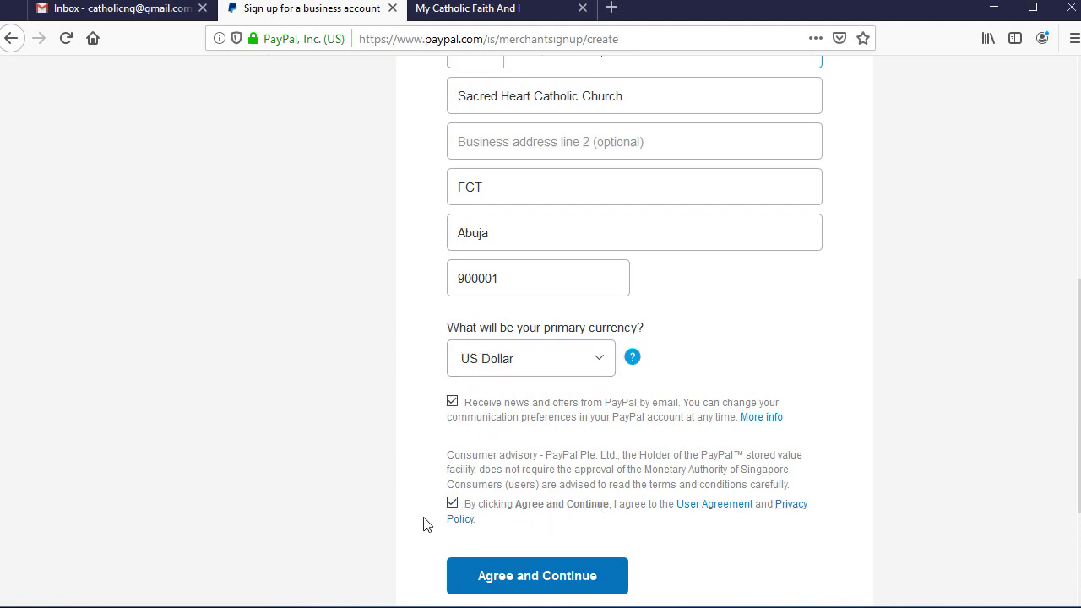
pyautogui.scroll(-3, 422, 524)
pyautogui.click(545, 412)
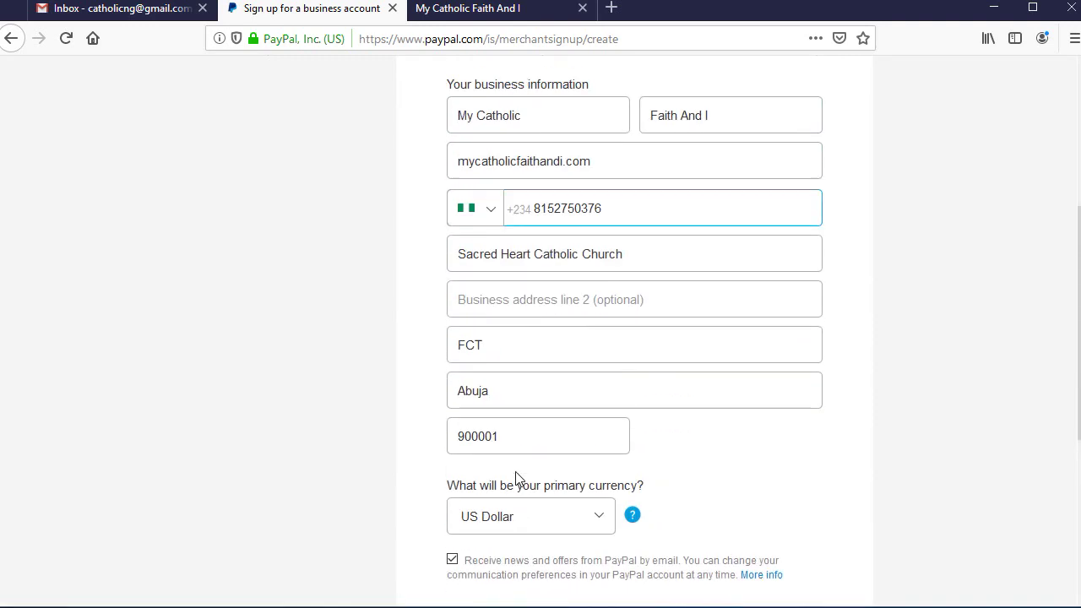
pyautogui.scroll(3, 425, 345)
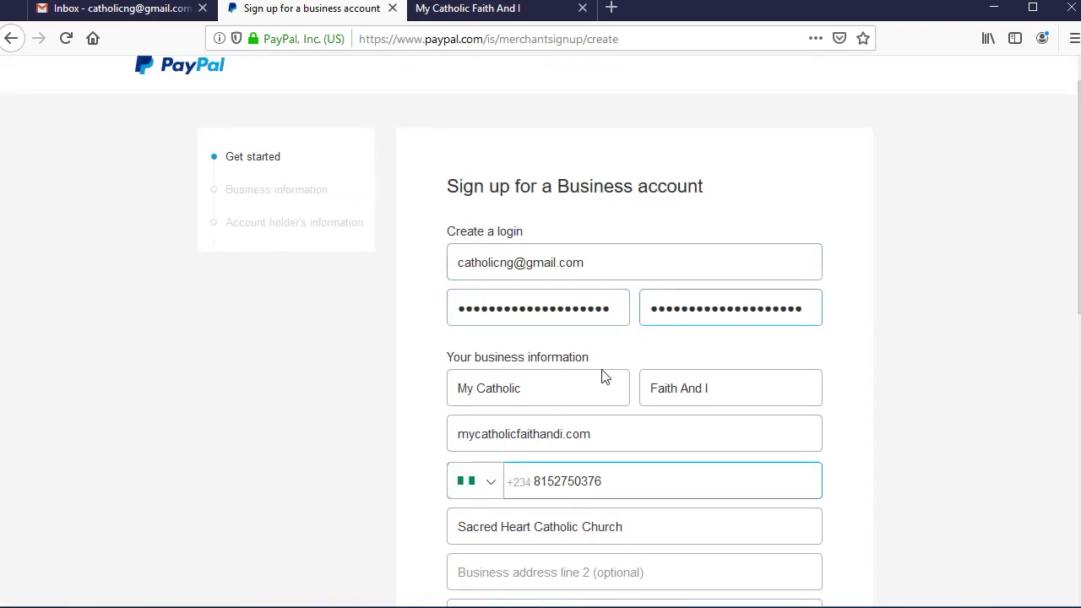
pyautogui.scroll(-2, 582, 384)
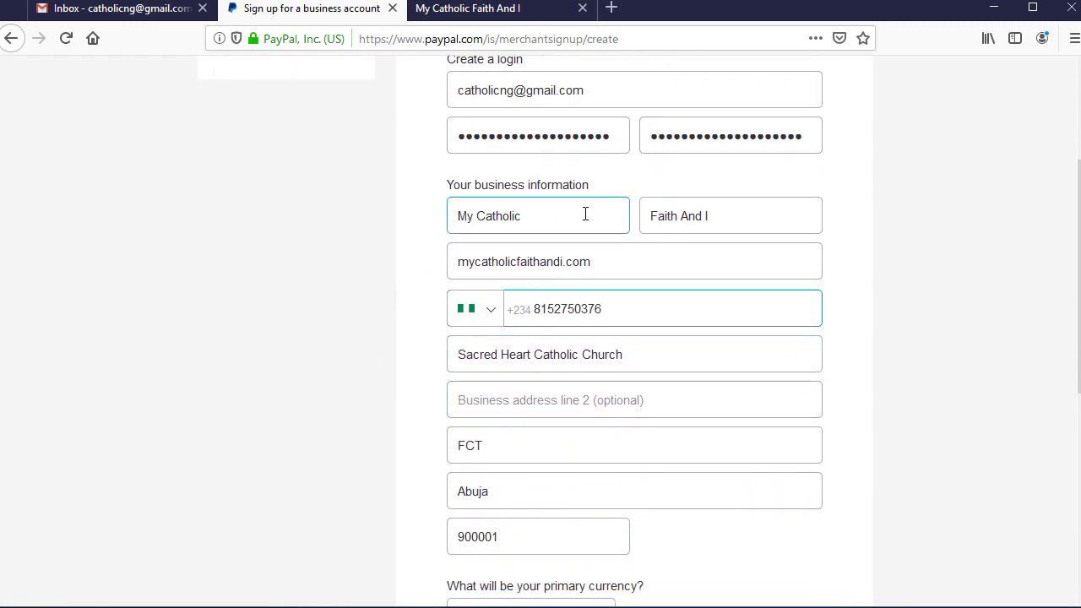
pyautogui.scroll(-4, 543, 490)
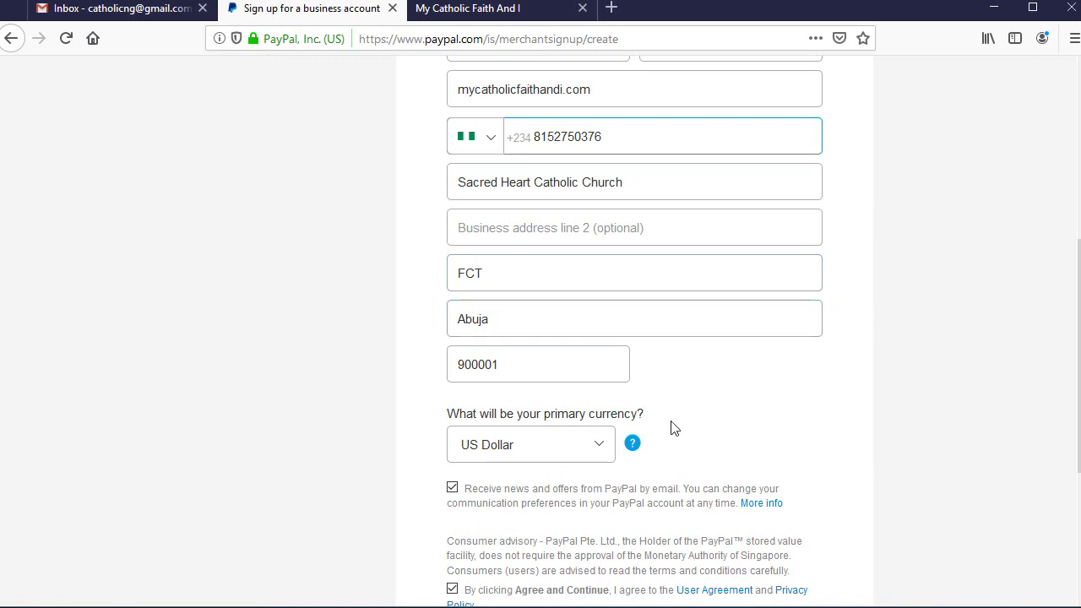
pyautogui.scroll(-3, 673, 432)
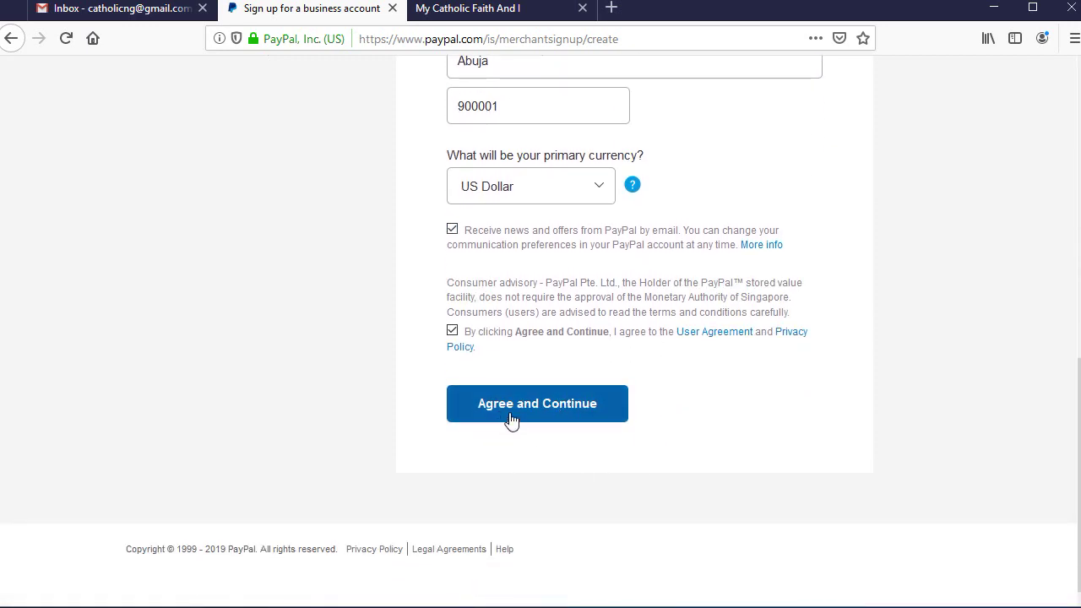
# Accept the agreement, then set the business type to Non Profit Organization.
pyautogui.click(525, 410)
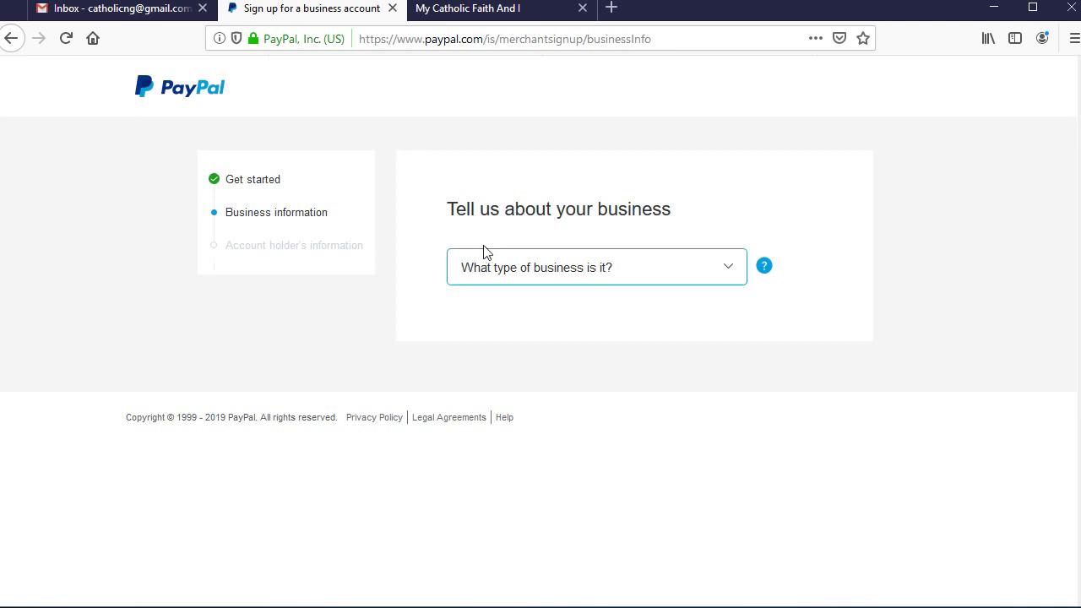
pyautogui.click(584, 270)
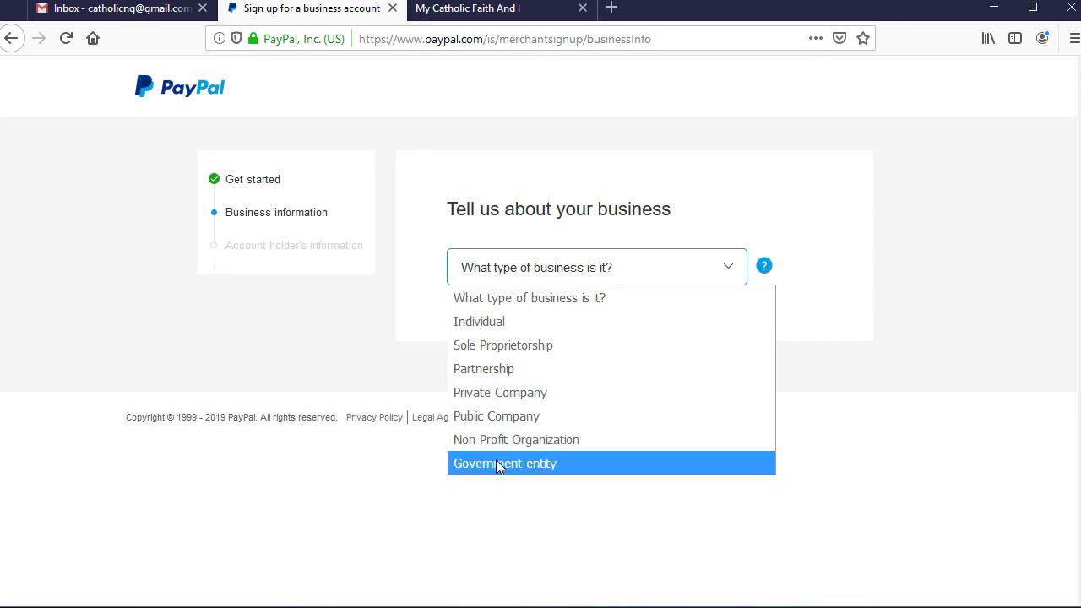
pyautogui.click(558, 440)
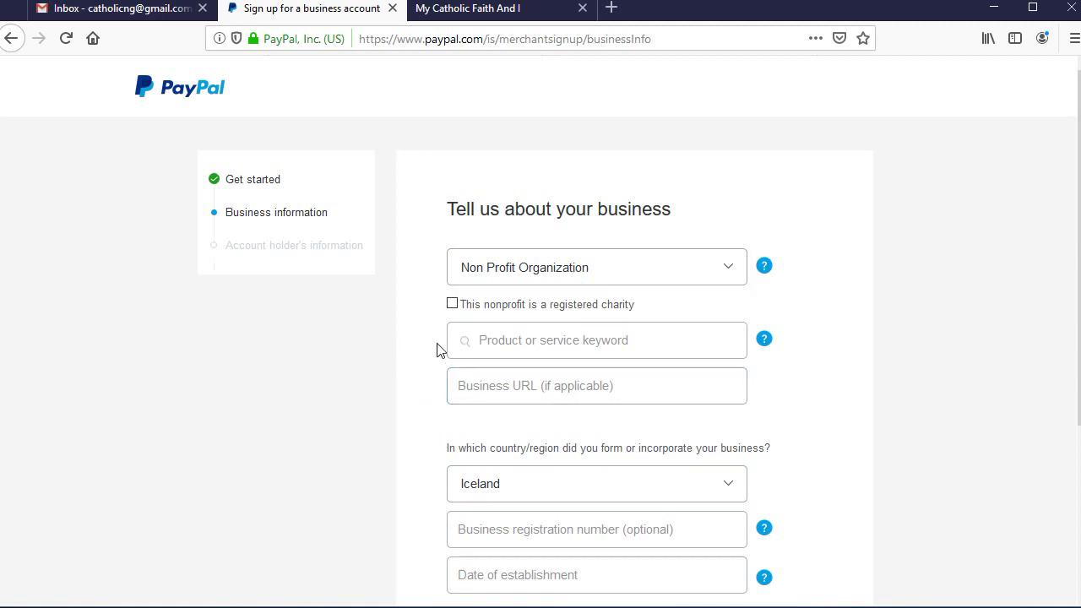
pyautogui.scroll(-2, 437, 350)
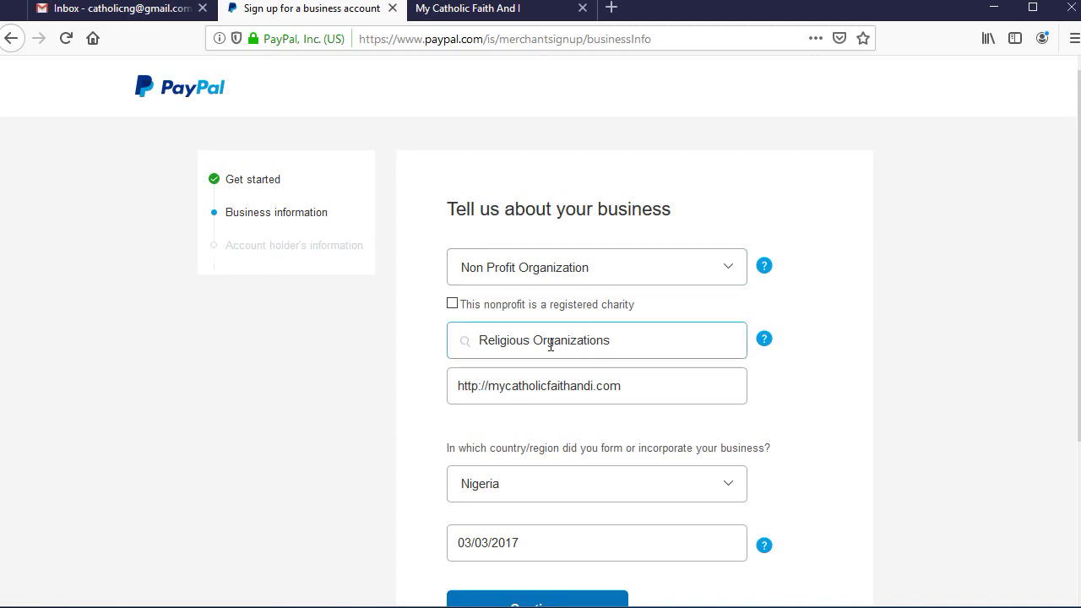
pyautogui.scroll(-2, 511, 379)
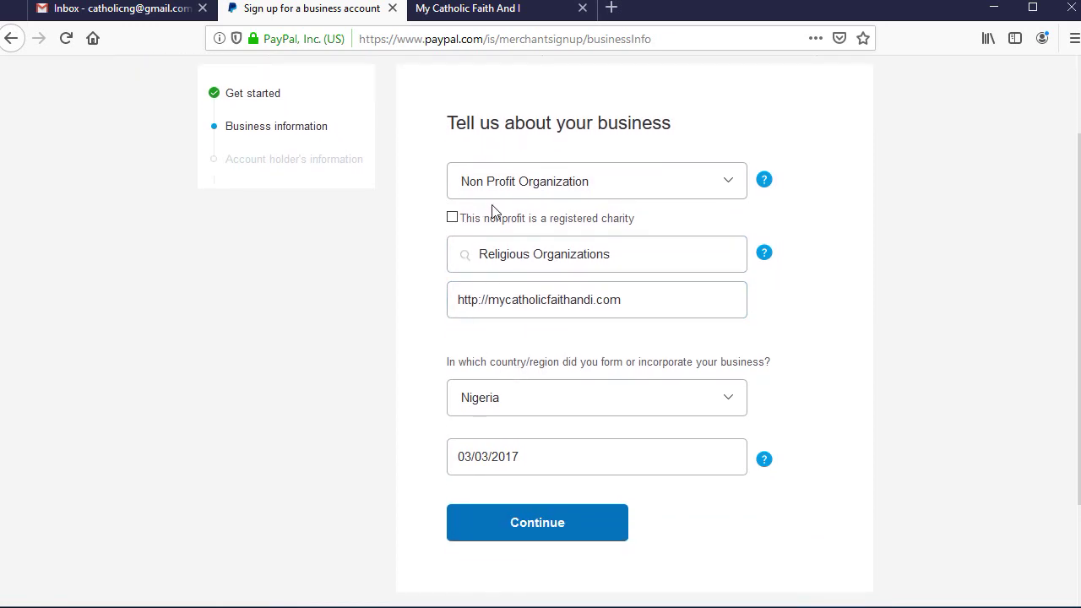
pyautogui.scroll(-2, 507, 397)
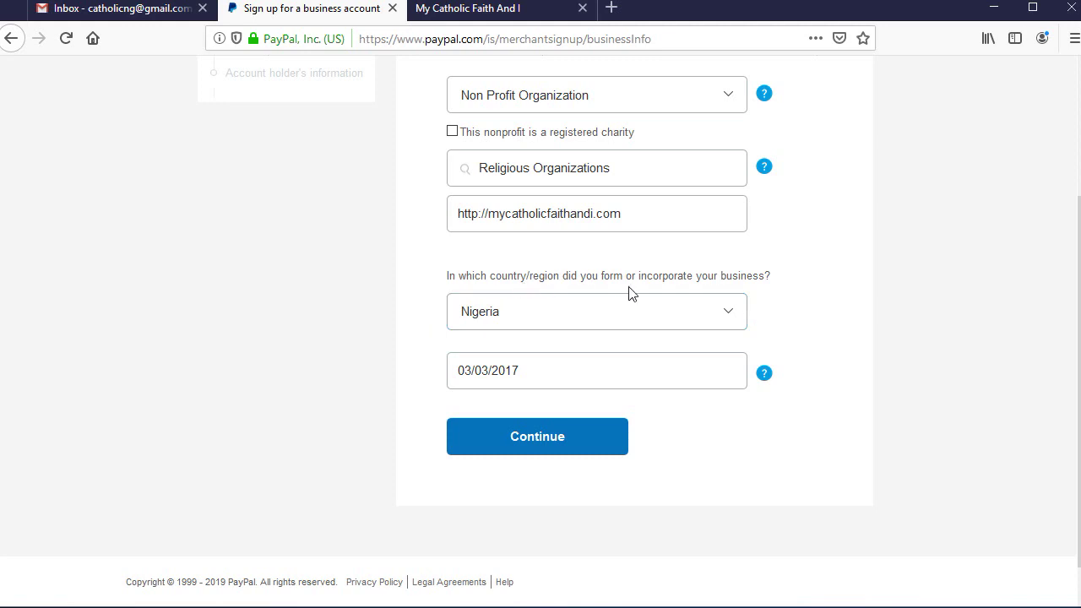
pyautogui.scroll(2, 451, 369)
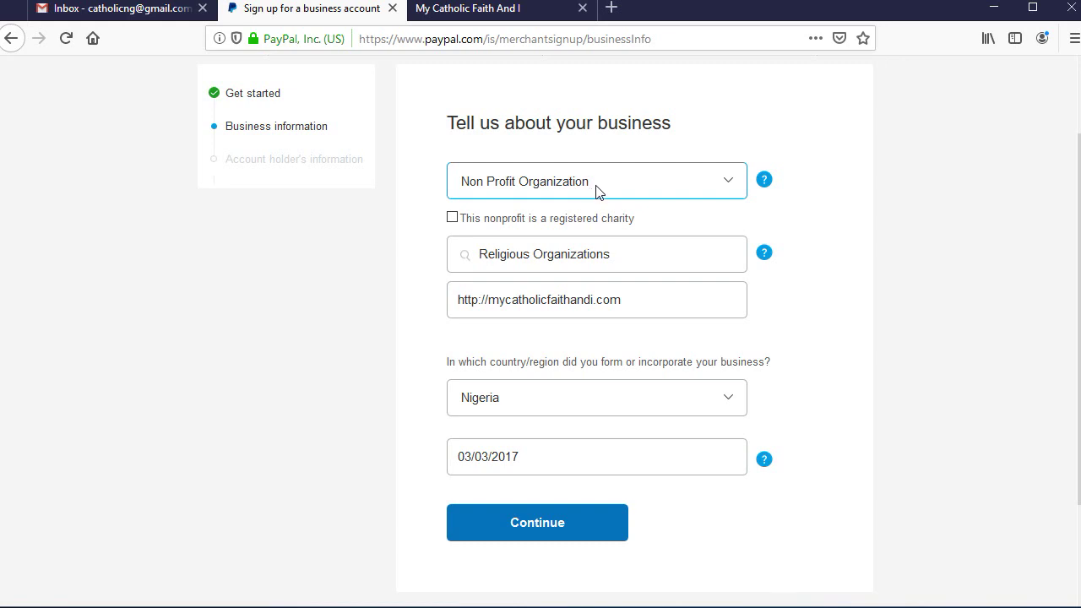
pyautogui.click(598, 191)
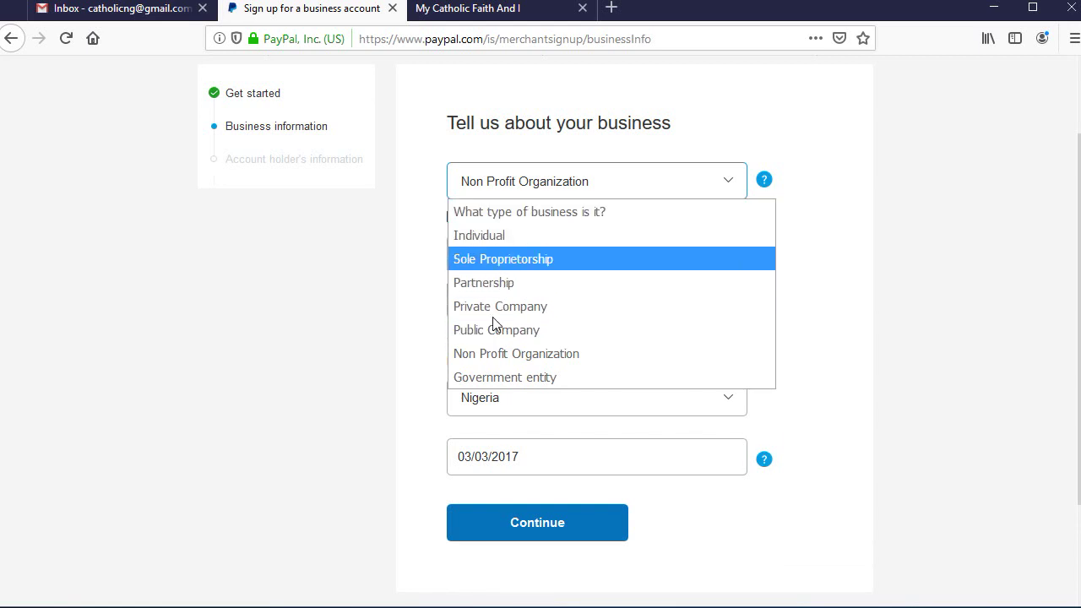
pyautogui.click(422, 321)
# Confirm the Religious Organizations category, website and 03/03/2017 date, and submit the business details.
pyautogui.click(541, 263)
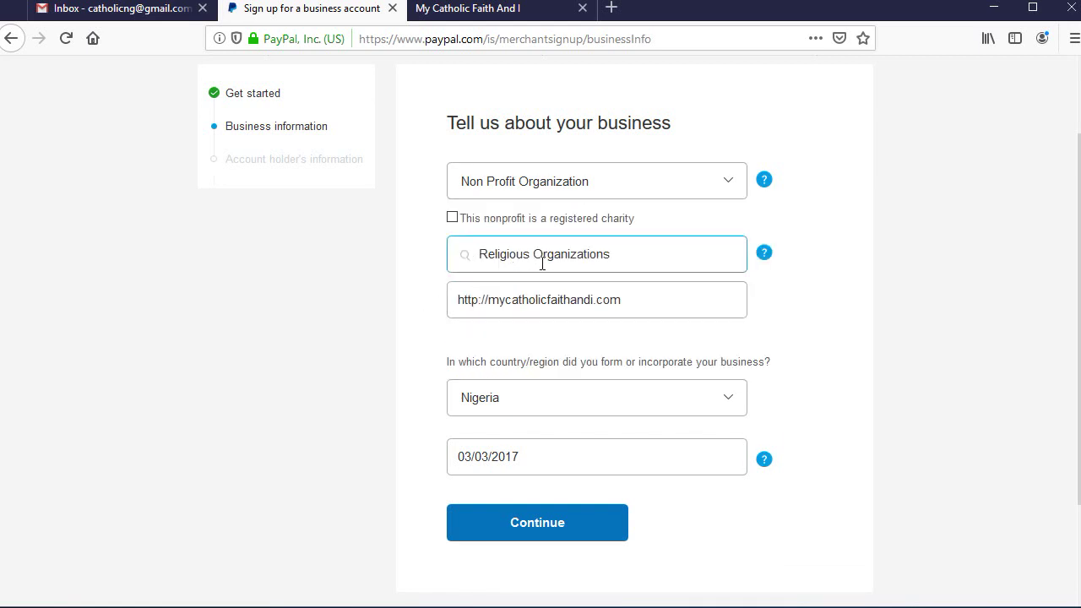
pyautogui.click(764, 252)
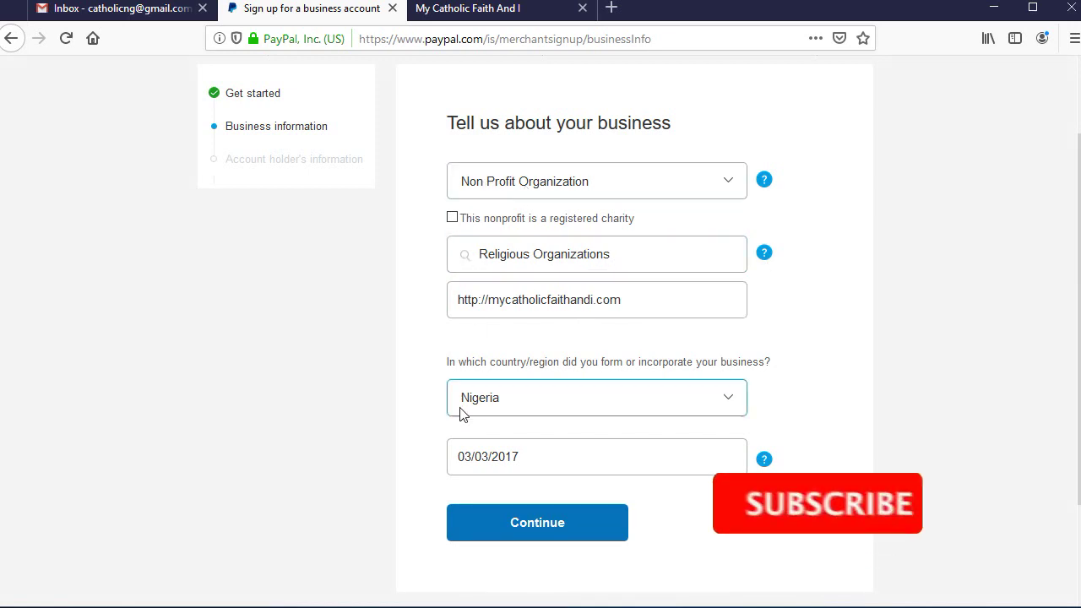
pyautogui.click(588, 262)
pyautogui.click(513, 301)
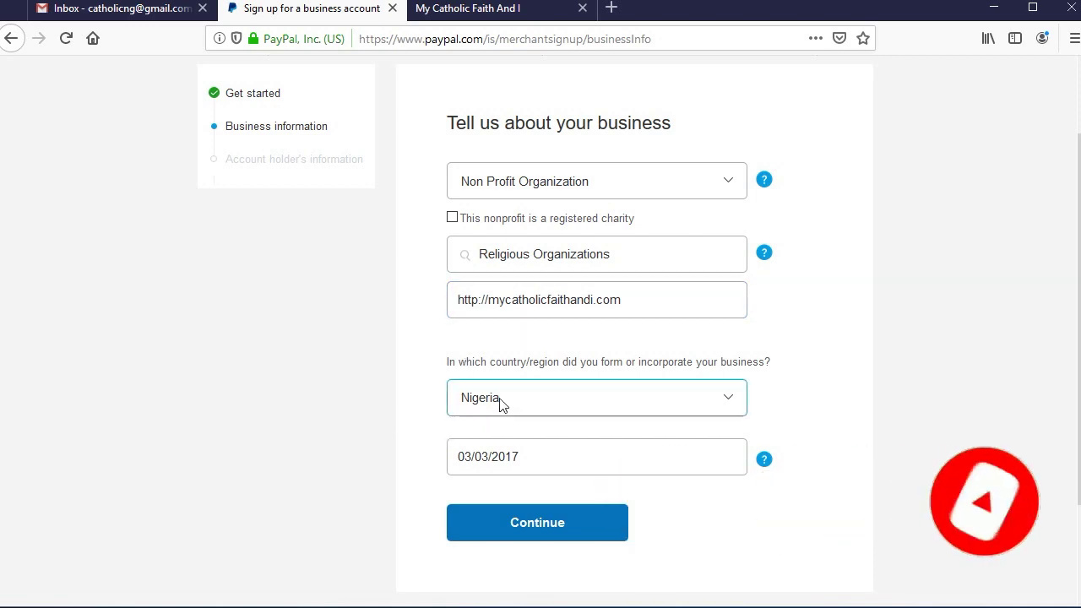
pyautogui.click(567, 445)
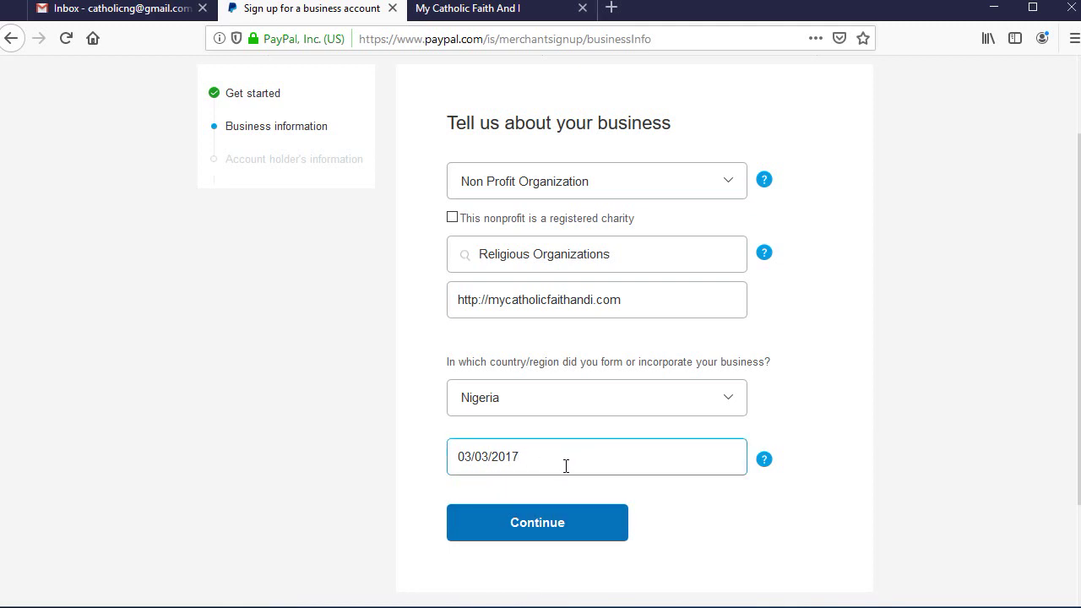
pyautogui.click(541, 526)
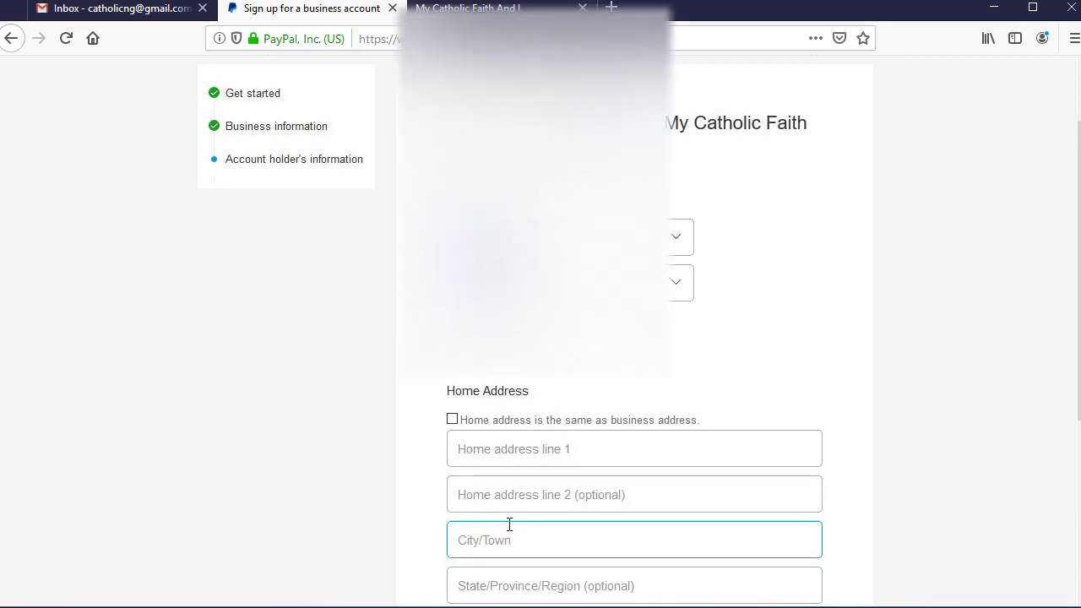
# Set nationality to Nigeria and choose Driver's license as the ID type.
pyautogui.click(452, 419)
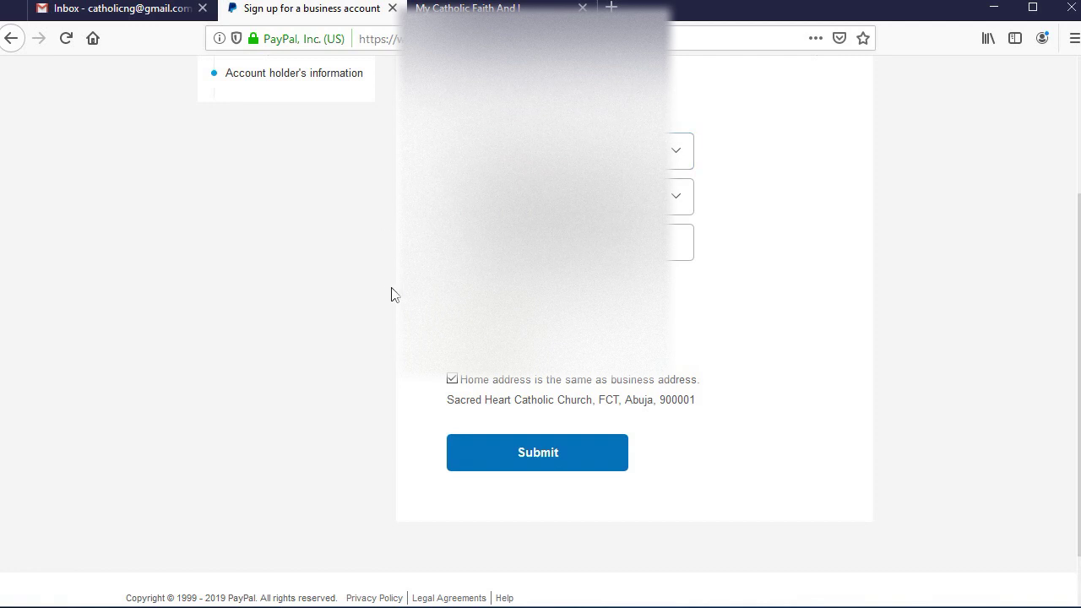
pyautogui.scroll(4, 390, 288)
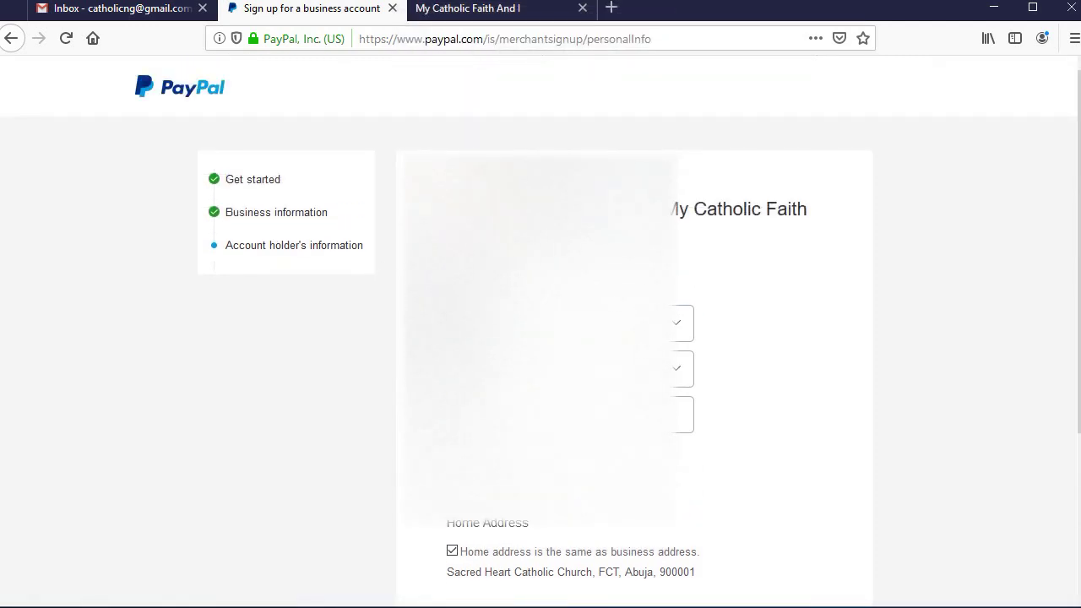
pyautogui.scroll(-4, 384, 369)
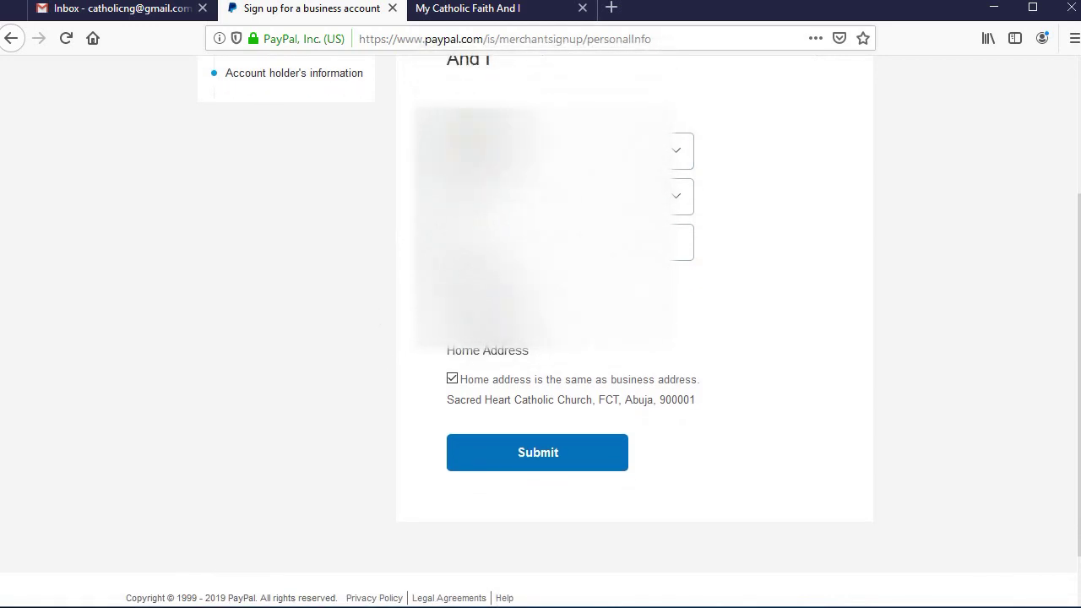
pyautogui.click(570, 196)
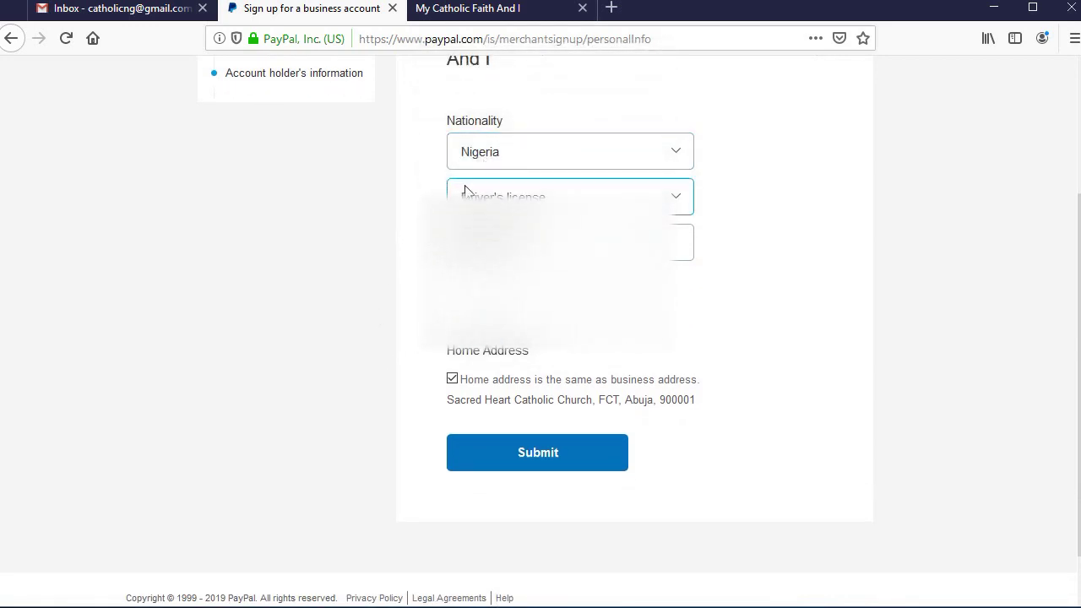
pyautogui.click(494, 304)
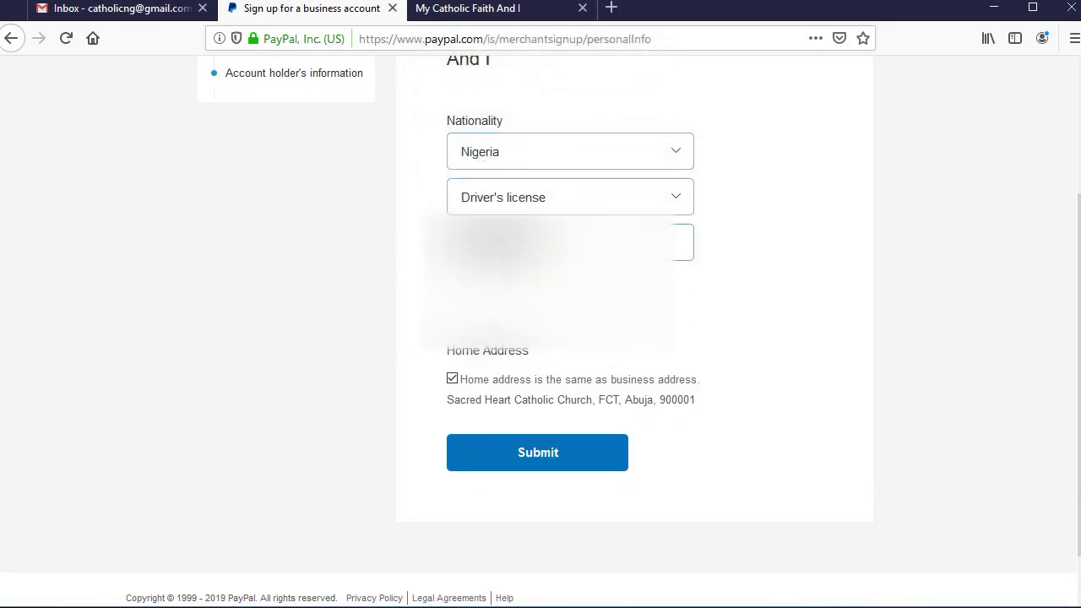
pyautogui.click(677, 201)
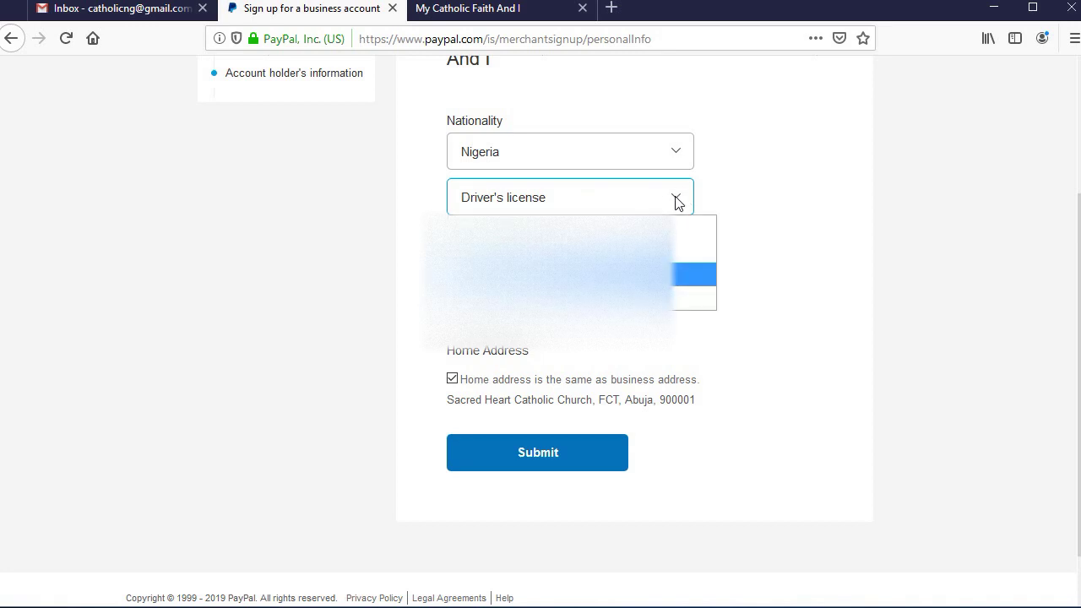
pyautogui.click(677, 201)
pyautogui.click(674, 244)
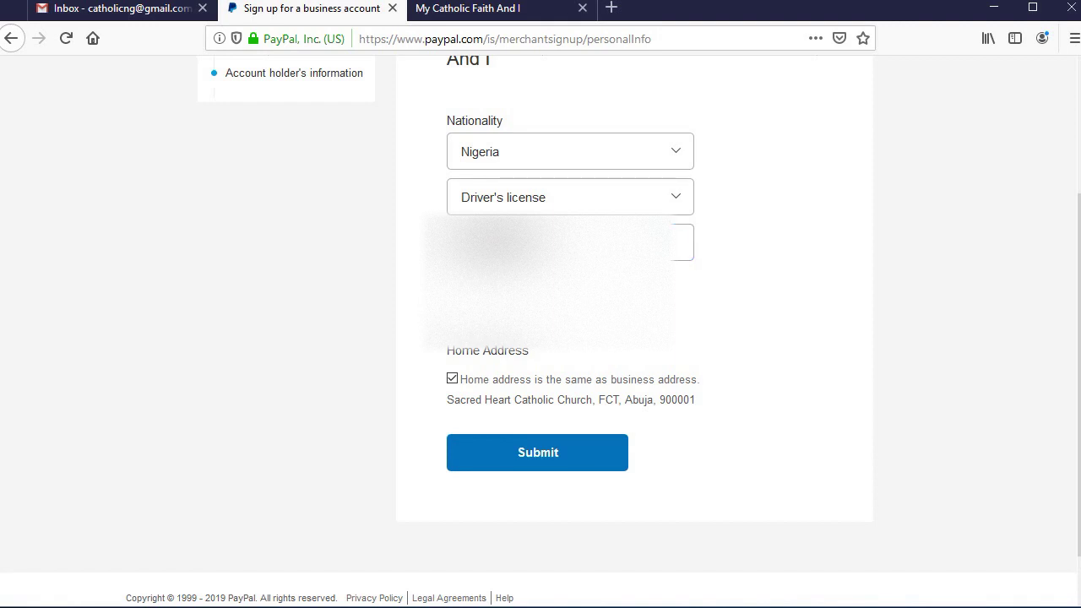
# Make the home address match the business address and submit the account holder details.
pyautogui.click(453, 379)
pyautogui.scroll(-3, 434, 346)
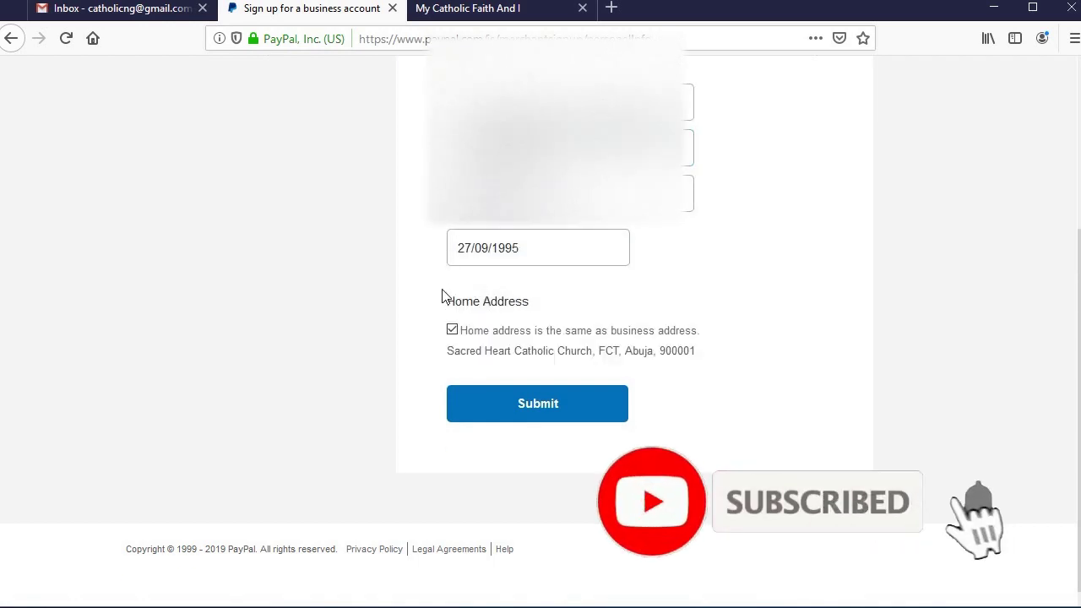
pyautogui.scroll(3, 446, 298)
pyautogui.scroll(2, 443, 292)
pyautogui.scroll(-4, 473, 329)
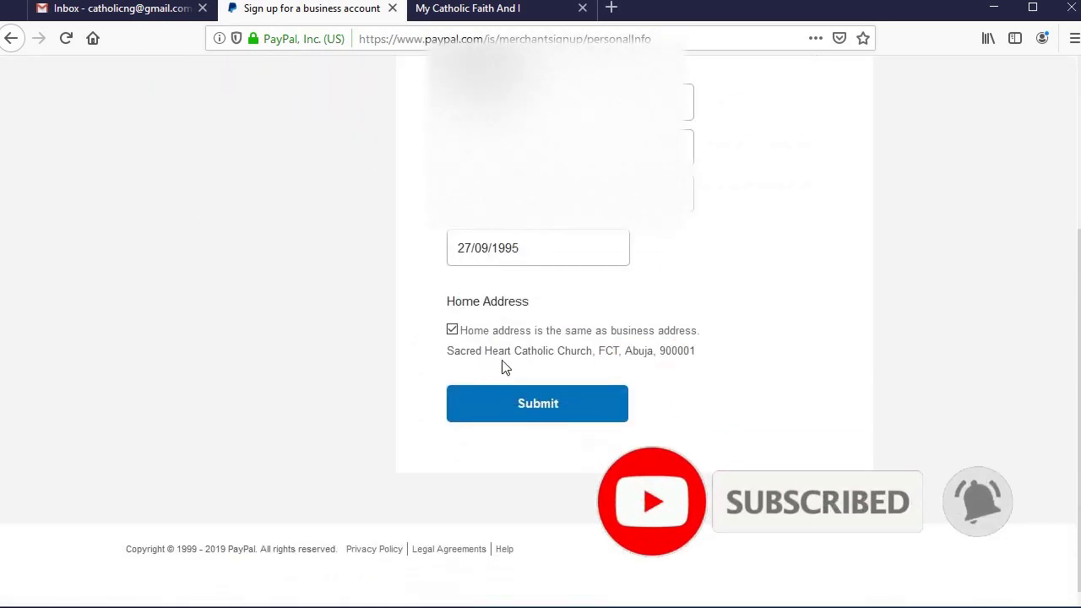
pyautogui.click(522, 404)
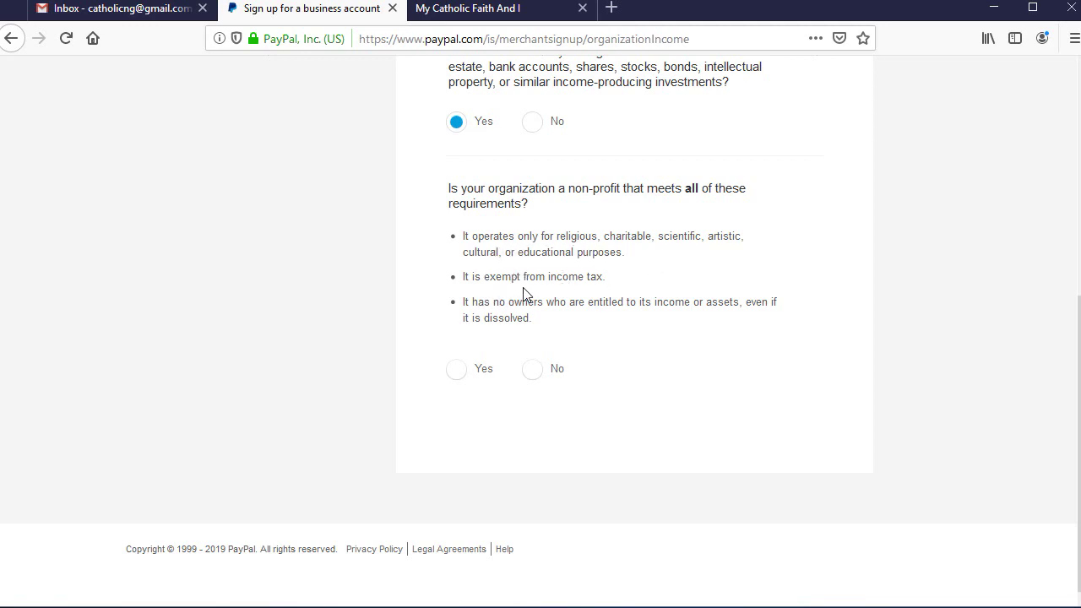
# Answer Yes to the non-profit requirements question and continue to the certification dialog.
pyautogui.click(471, 380)
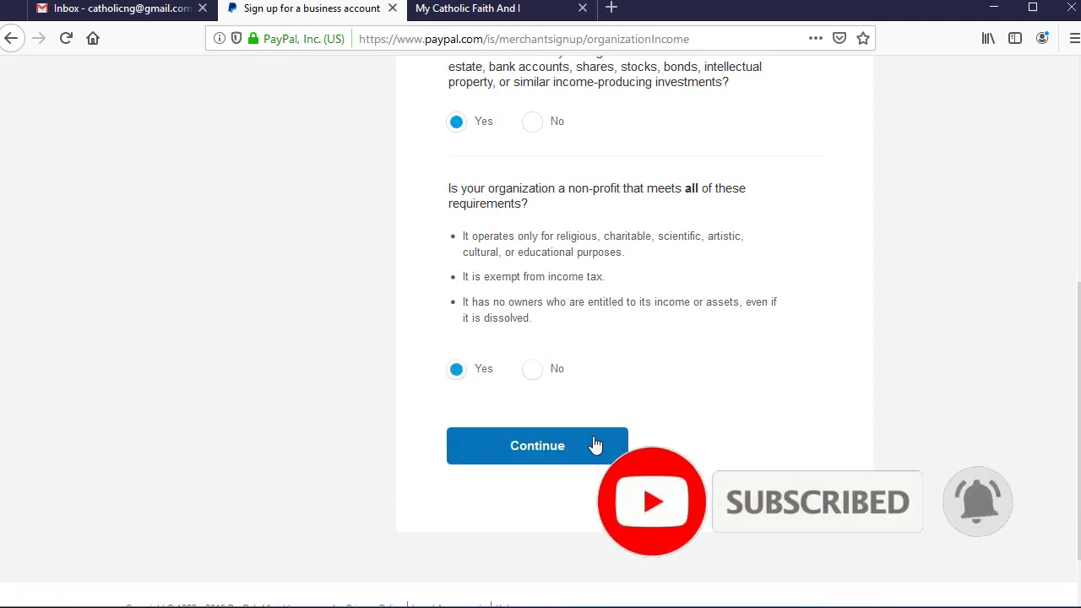
pyautogui.scroll(6, 411, 321)
pyautogui.scroll(-7, 495, 164)
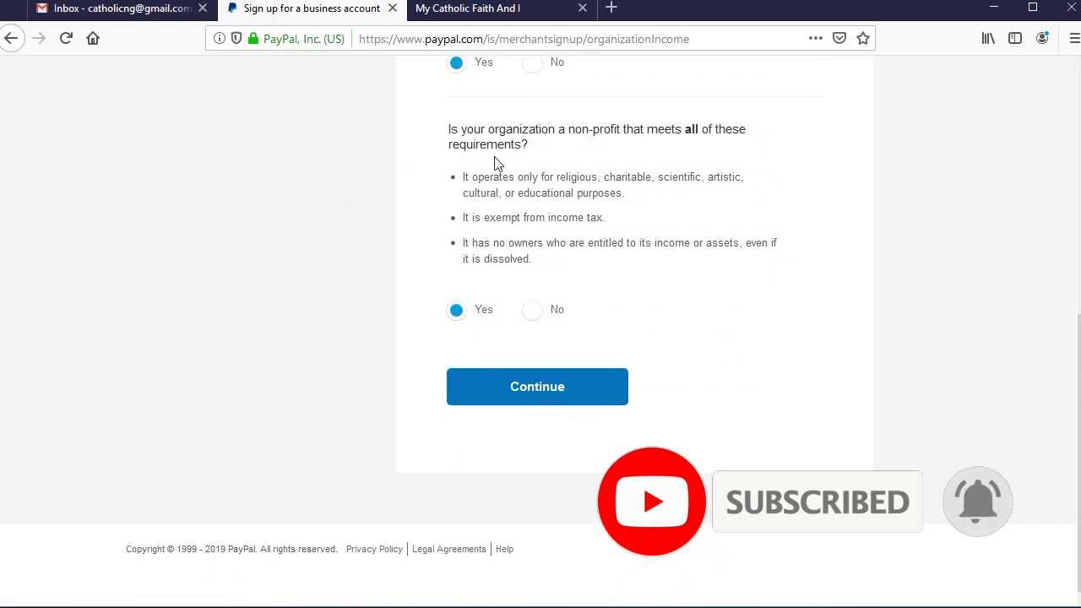
pyautogui.click(514, 393)
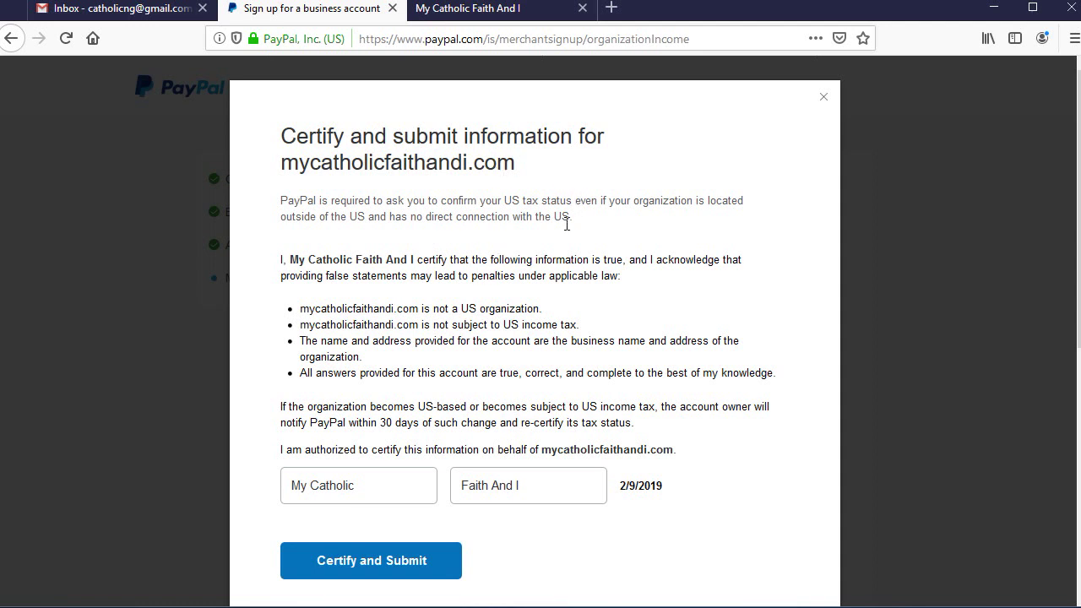
# Read through the mycatholicfaithandi.com tax-status certification and certify and submit it.
pyautogui.scroll(-3, 488, 338)
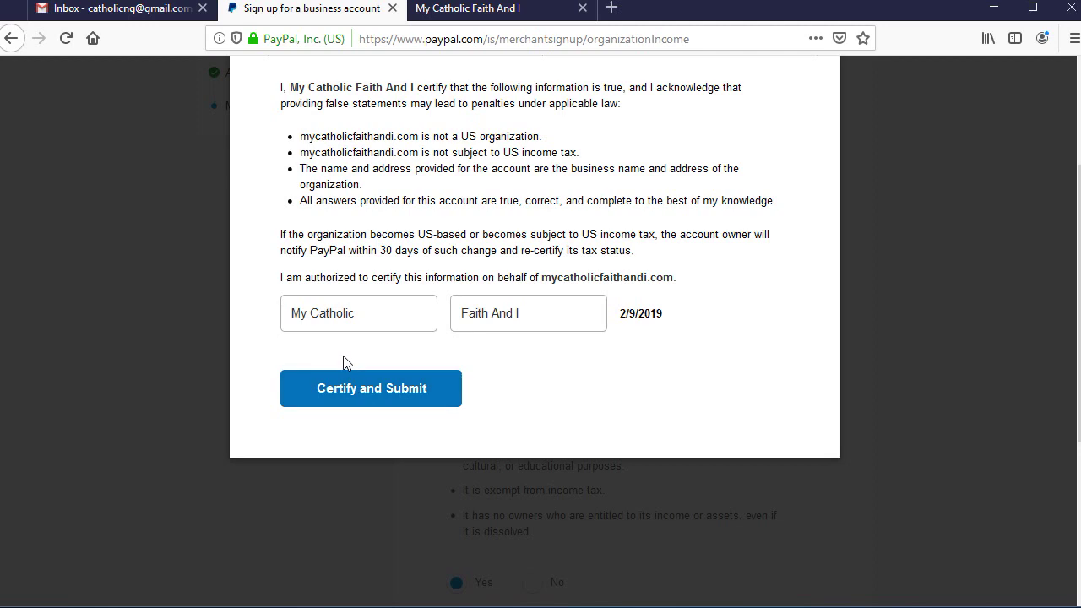
pyautogui.scroll(3, 343, 361)
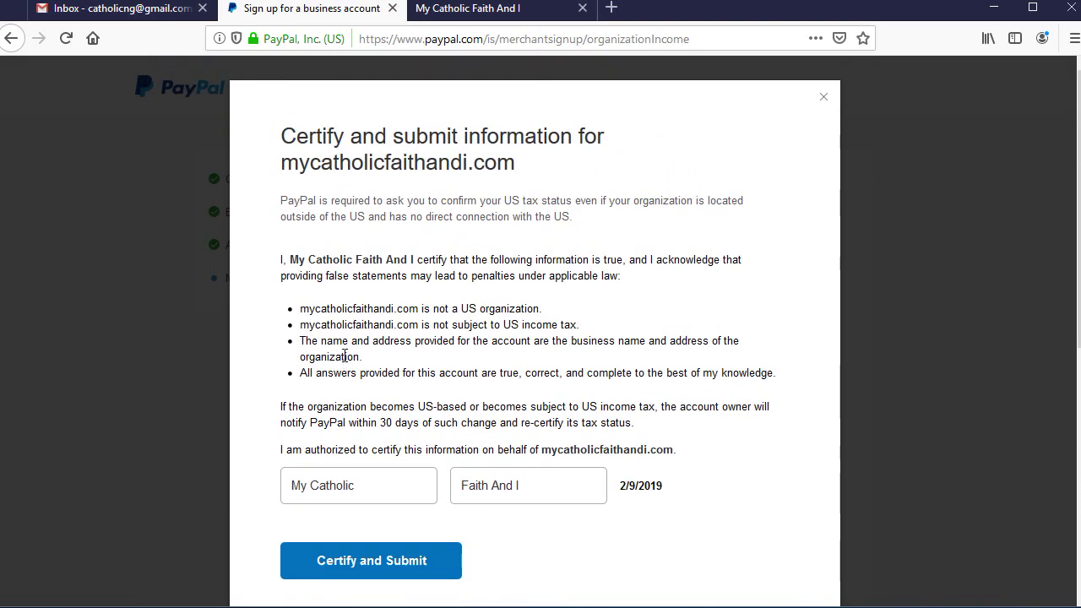
pyautogui.scroll(-4, 343, 362)
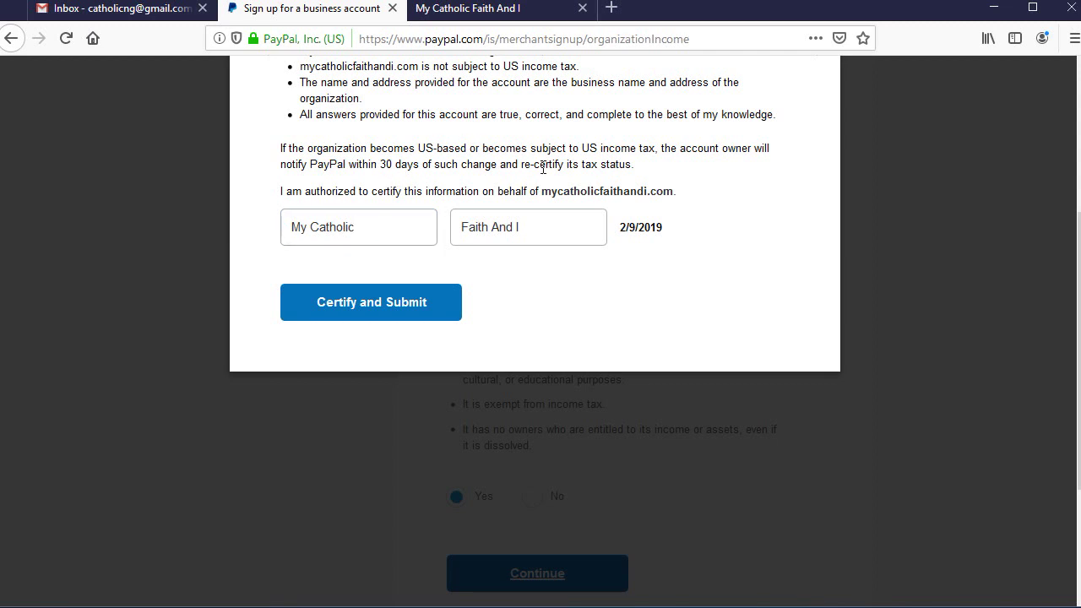
pyautogui.click(372, 317)
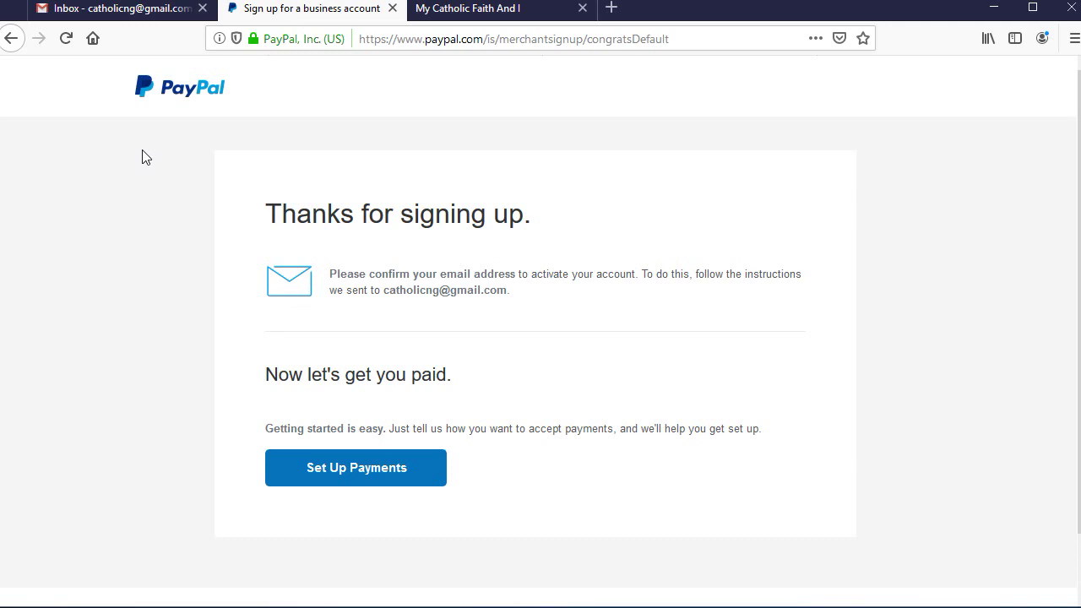
# Switch from the PayPal thanks page to the Gmail inbox tab.
pyautogui.hotkey('ctrl', 'shift', 'Tab')
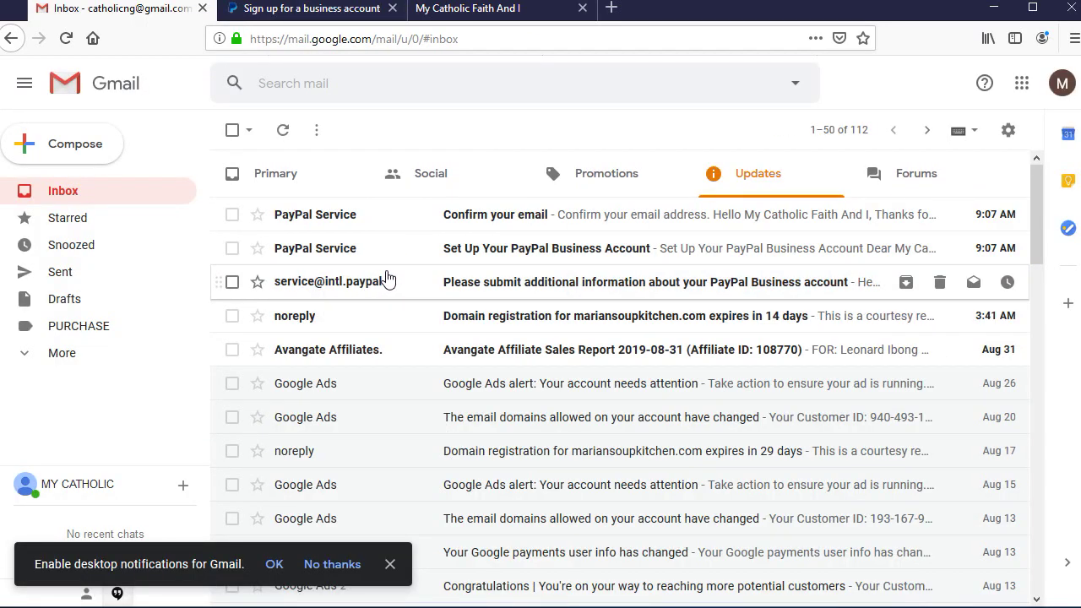
# Open PayPal's 'Confirm your email' message and follow its Confirm Your Email link.
pyautogui.click(411, 217)
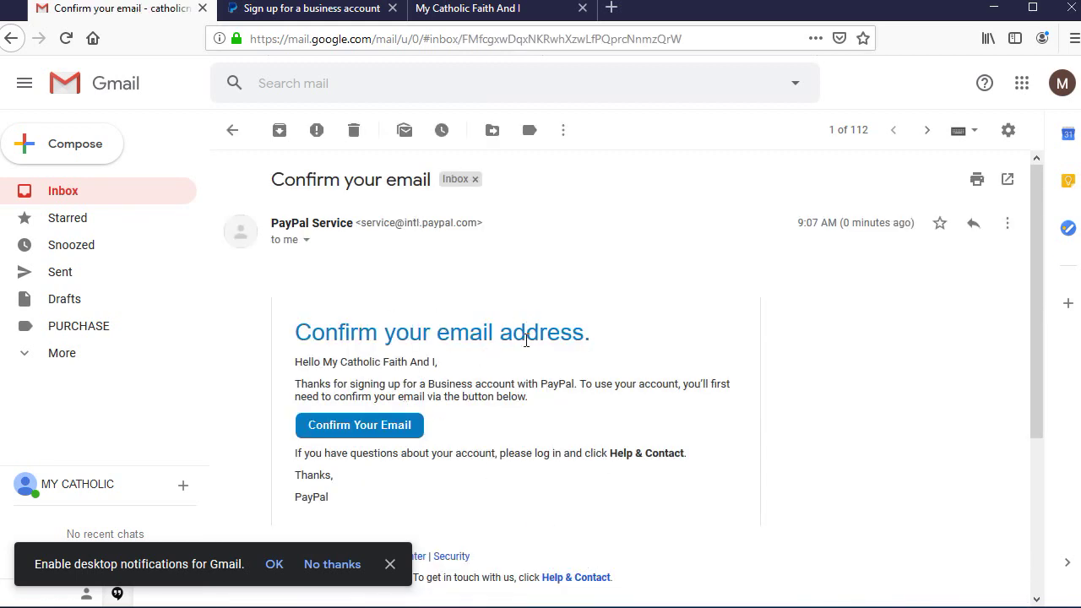
pyautogui.click(362, 429)
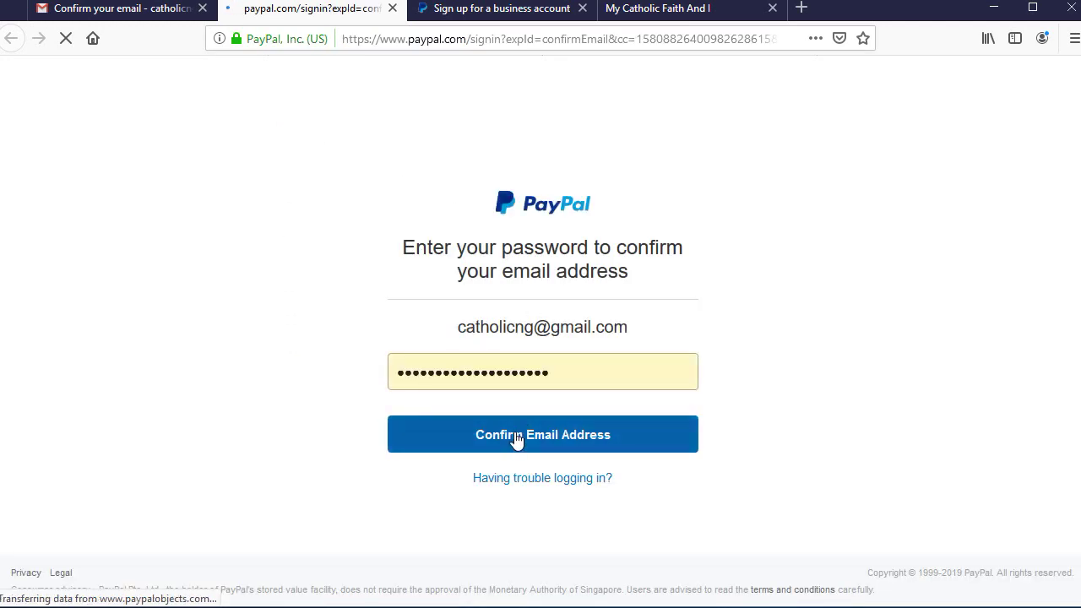
# Confirm the email with the account password and review the 0,00 USD Summary dashboard.
pyautogui.click(516, 438)
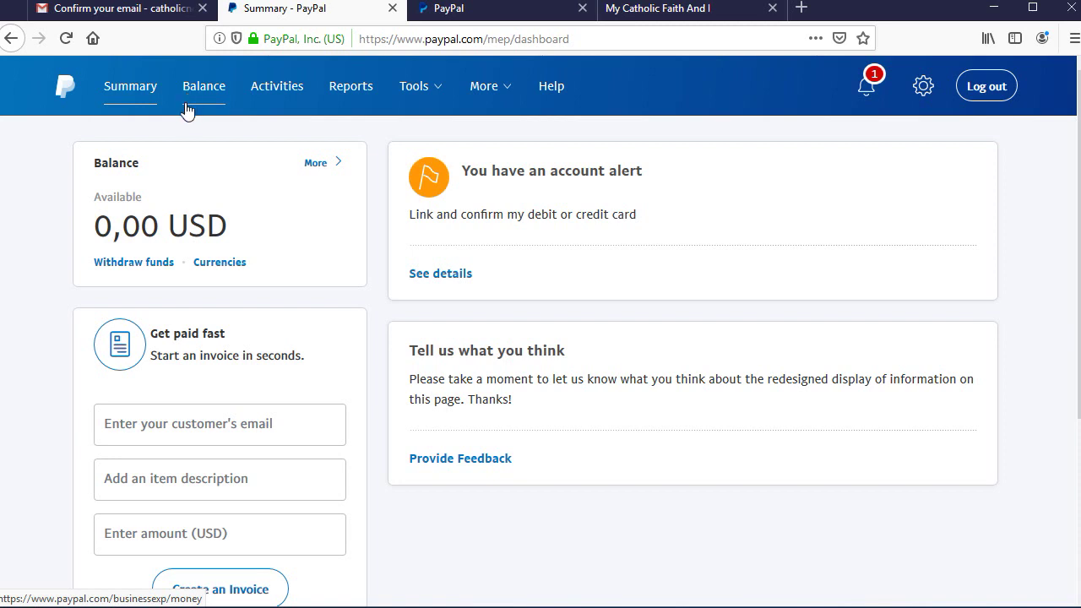
pyautogui.scroll(-2, 287, 452)
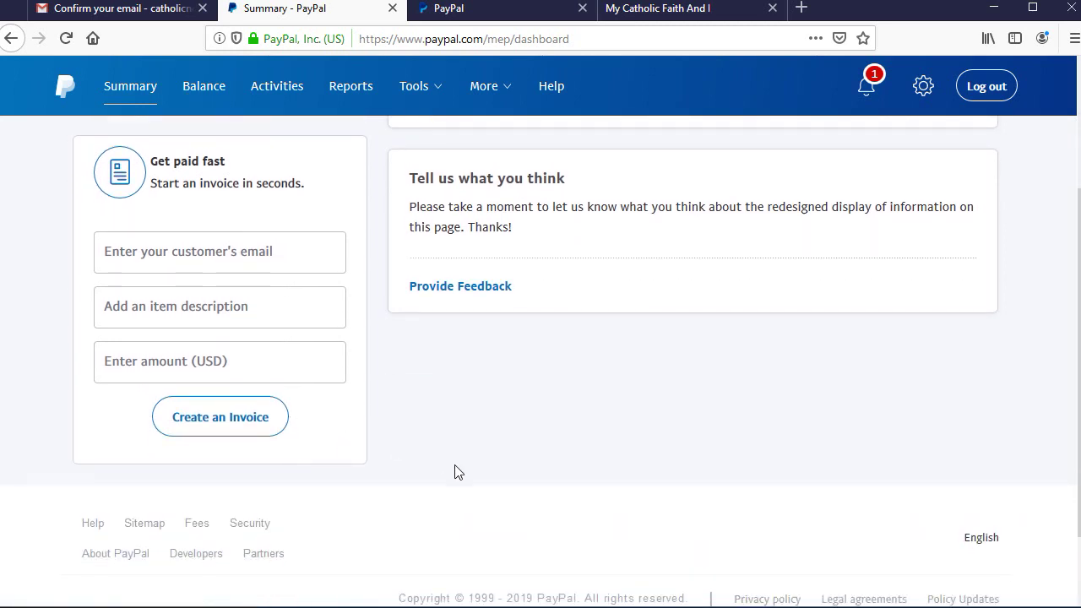
pyautogui.scroll(2, 399, 485)
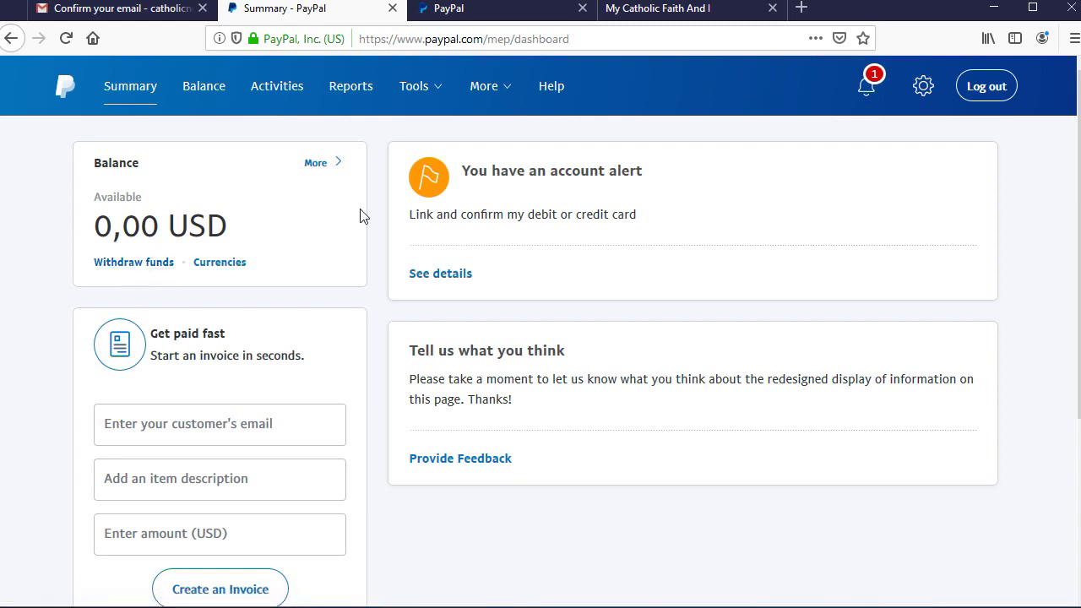
# From the Balance card's Withdraw funds, reach Link a card and select the empty card number field.
pyautogui.click(136, 262)
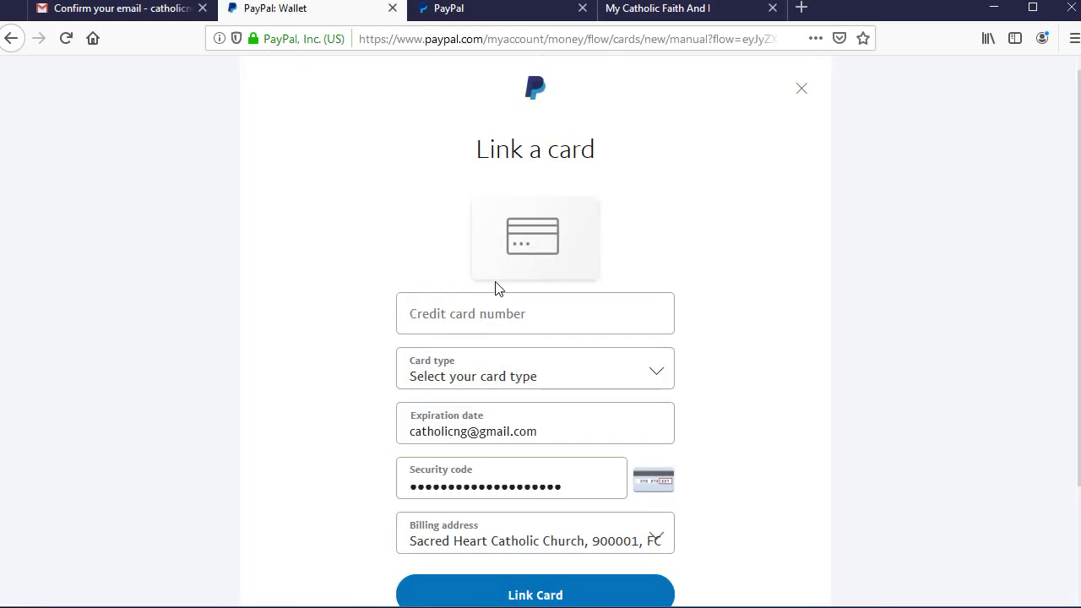
pyautogui.click(471, 306)
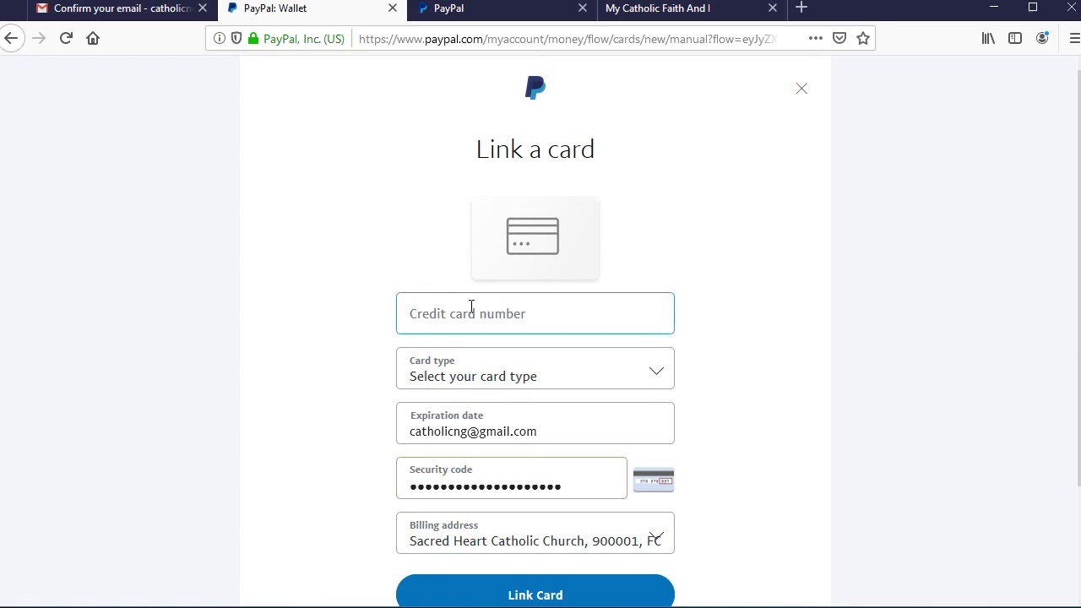